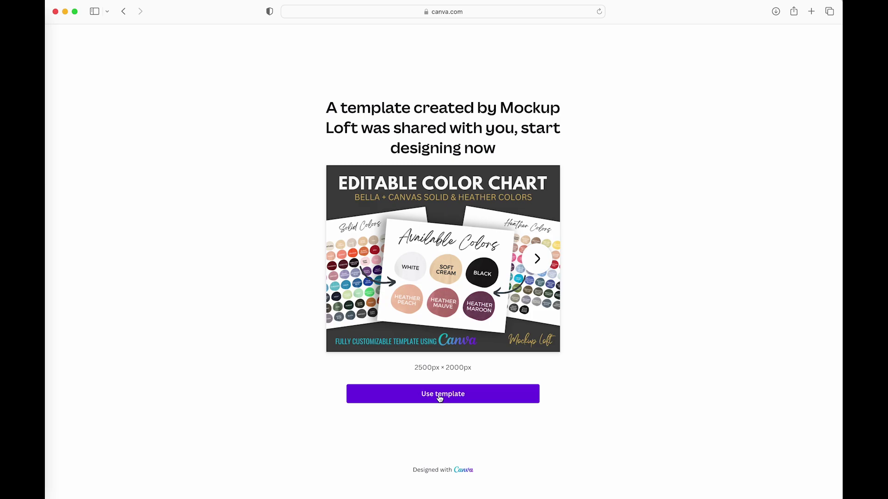
# Create an editable design from the shared color chart template and collapse the side panel of template suggestions
pyautogui.click(440, 395)
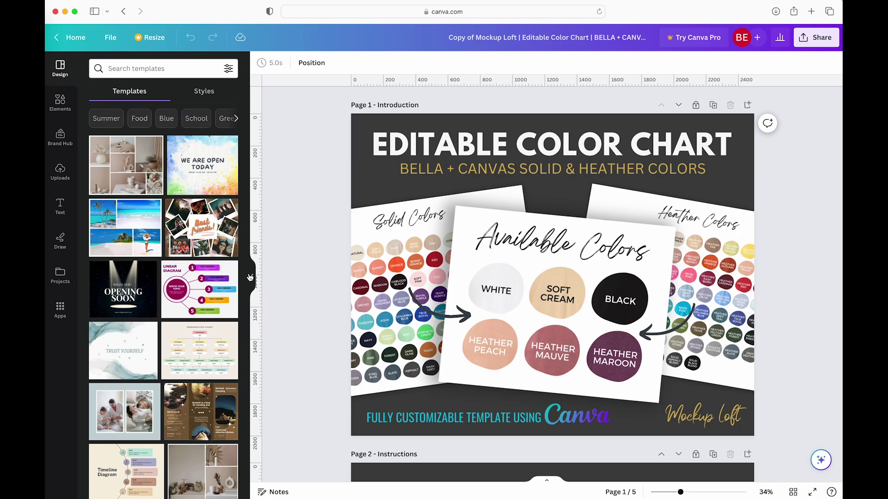
pyautogui.click(252, 277)
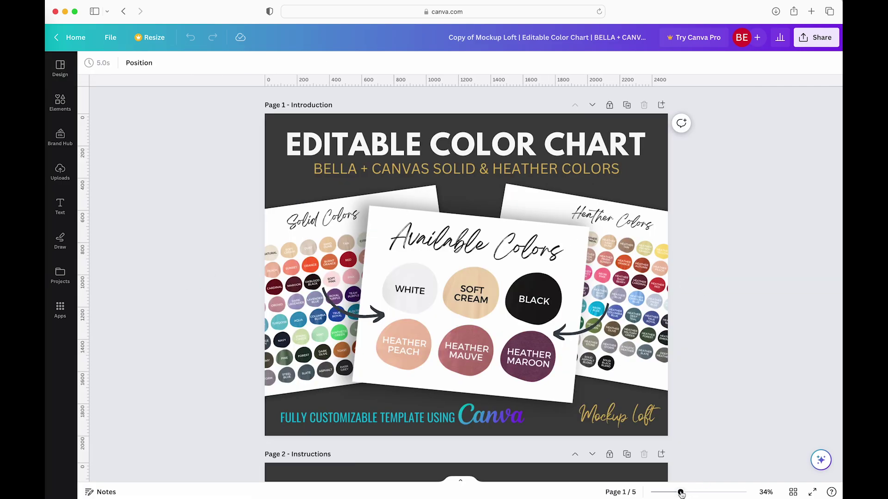
pyautogui.moveTo(681, 493); pyautogui.dragTo(687, 494)
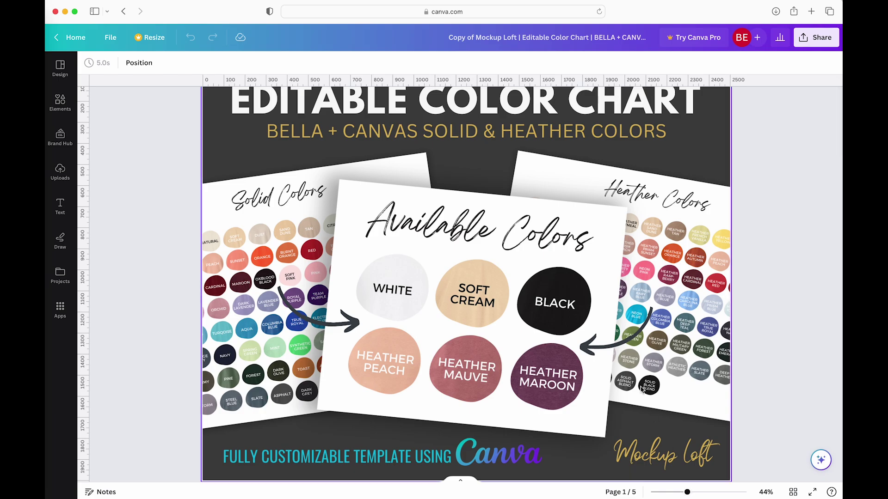
# Look through all five template pages: introduction, instructions, the Available Colors chart, and the Solid and Heather Colors swatches
pyautogui.scroll(3, 636, 372)
pyautogui.scroll(-2, 636, 372)
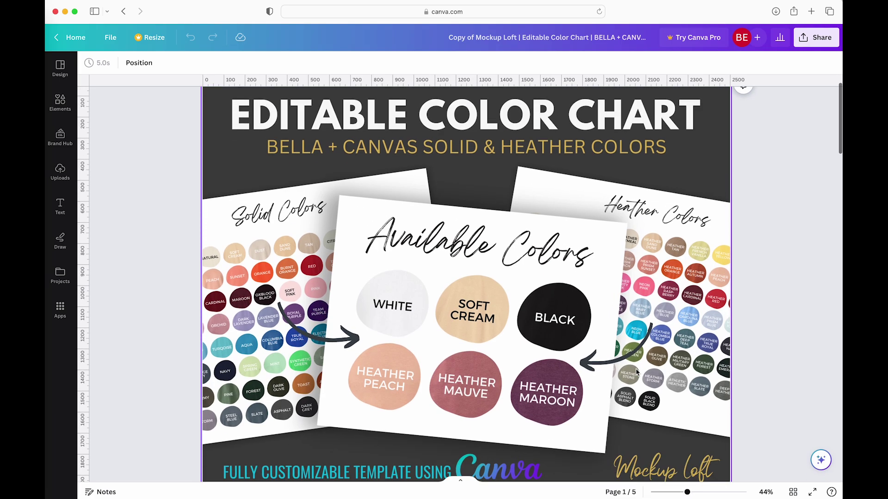
pyautogui.scroll(-1, 636, 372)
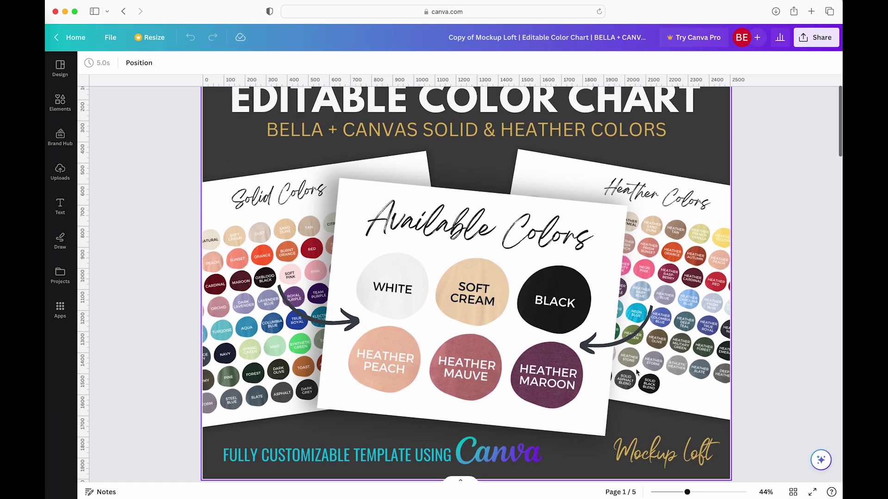
pyautogui.scroll(2, 637, 372)
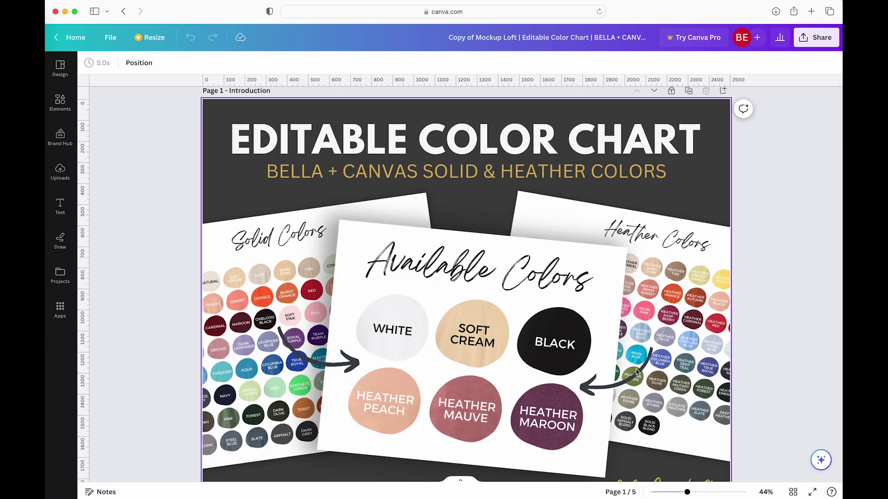
pyautogui.scroll(-8, 636, 373)
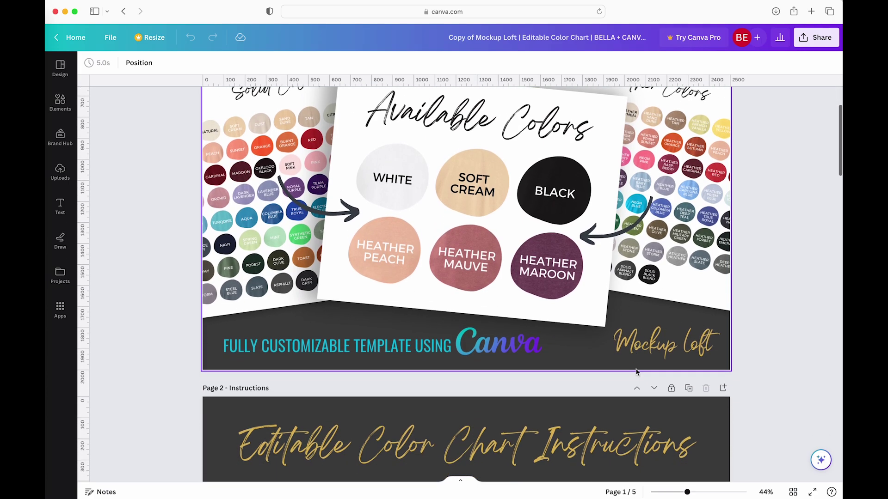
pyautogui.scroll(-7, 637, 373)
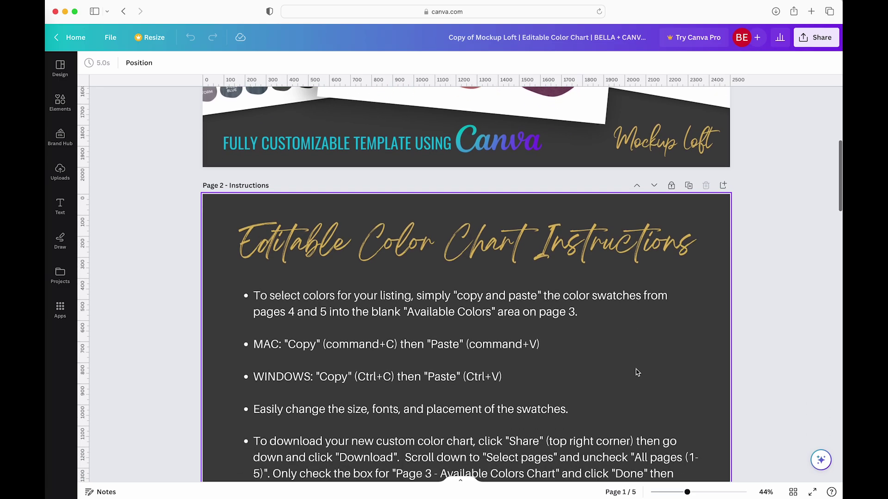
pyautogui.scroll(-7, 637, 372)
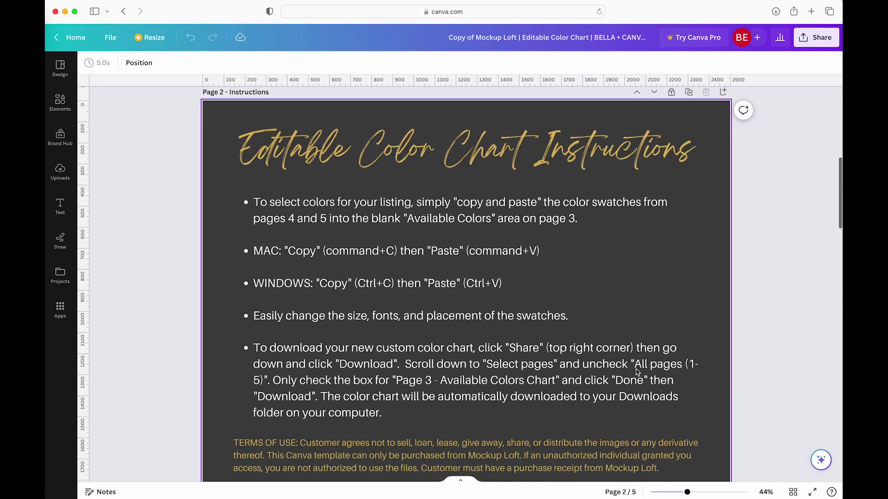
pyautogui.scroll(-11, 637, 372)
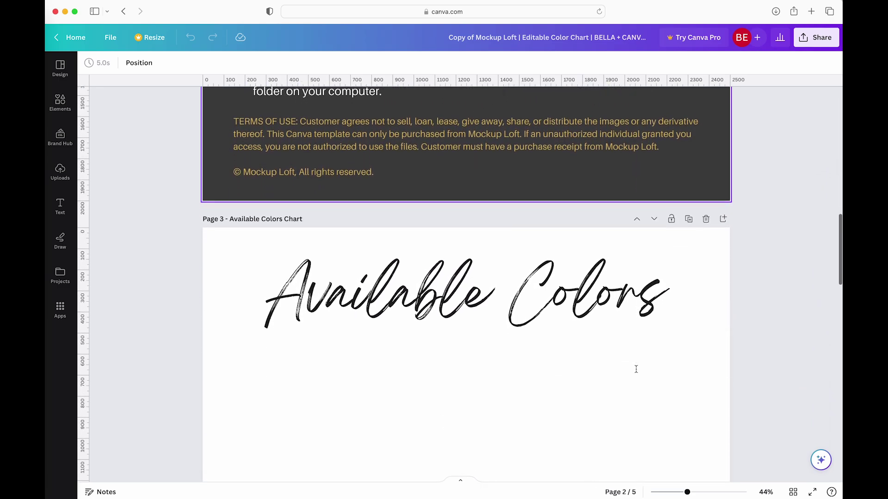
pyautogui.scroll(-5, 636, 373)
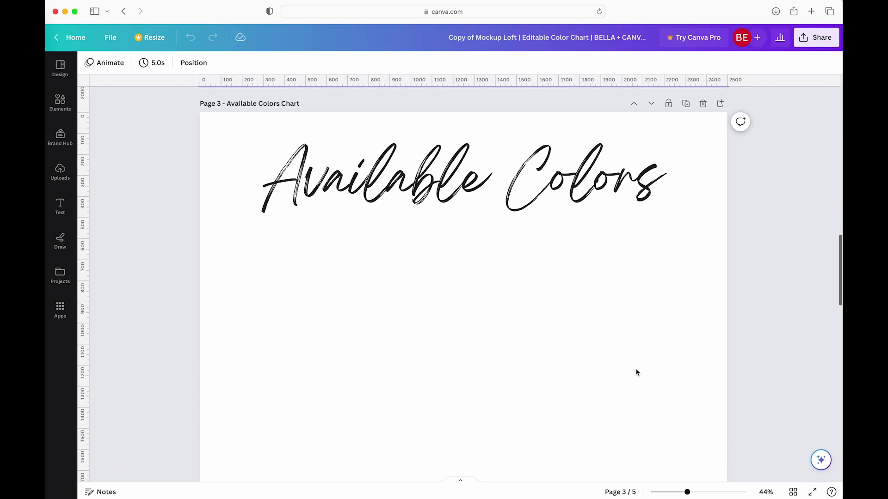
pyautogui.scroll(-14, 637, 373)
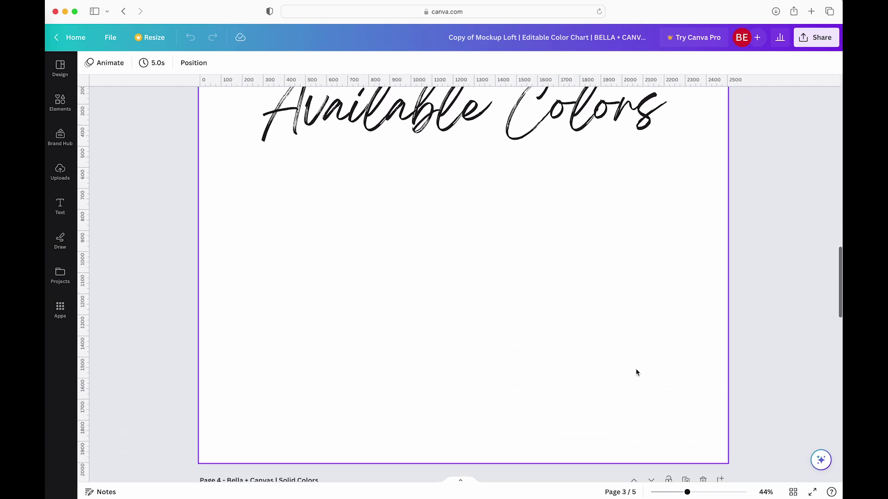
pyautogui.scroll(-9, 636, 372)
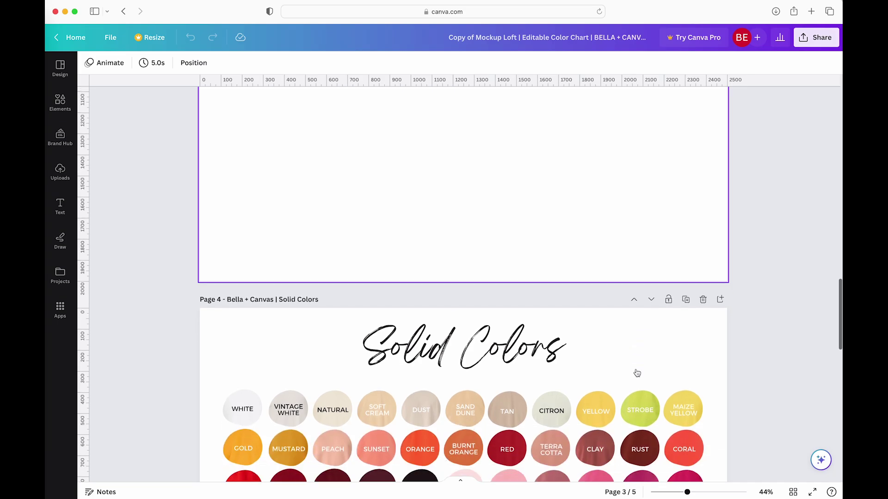
pyautogui.scroll(-6, 637, 372)
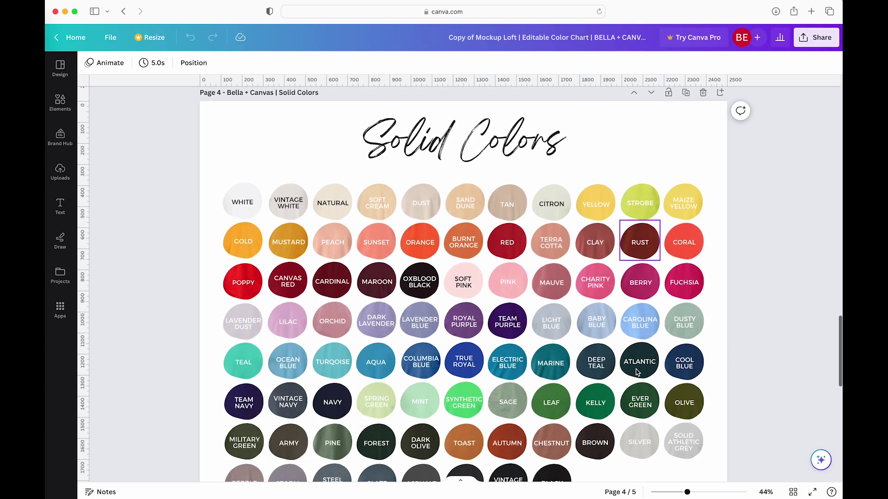
pyautogui.scroll(-6, 637, 372)
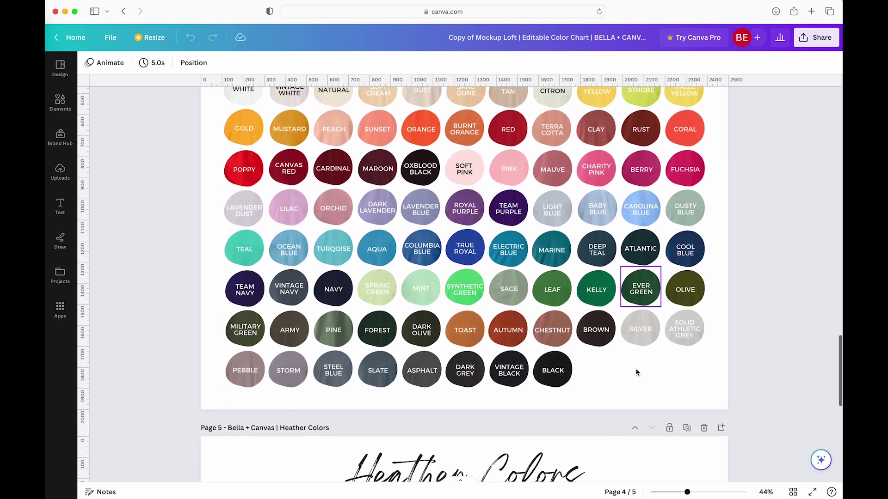
pyautogui.scroll(-7, 636, 372)
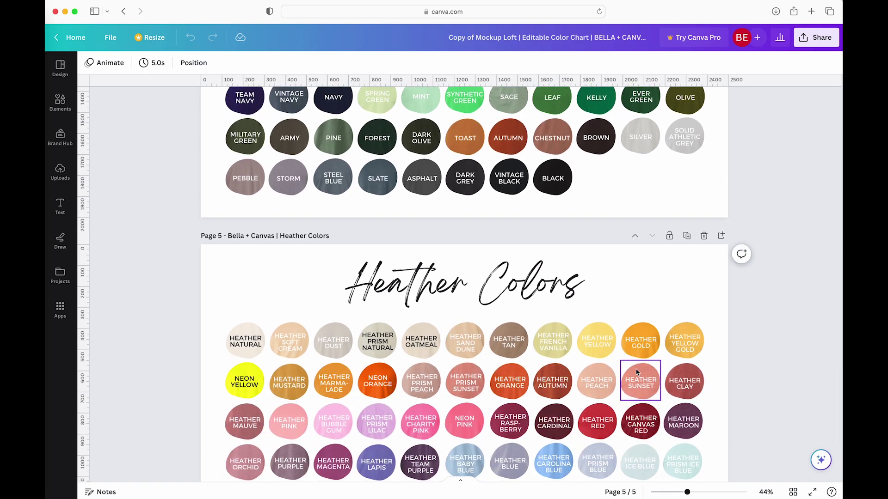
pyautogui.scroll(-10, 637, 373)
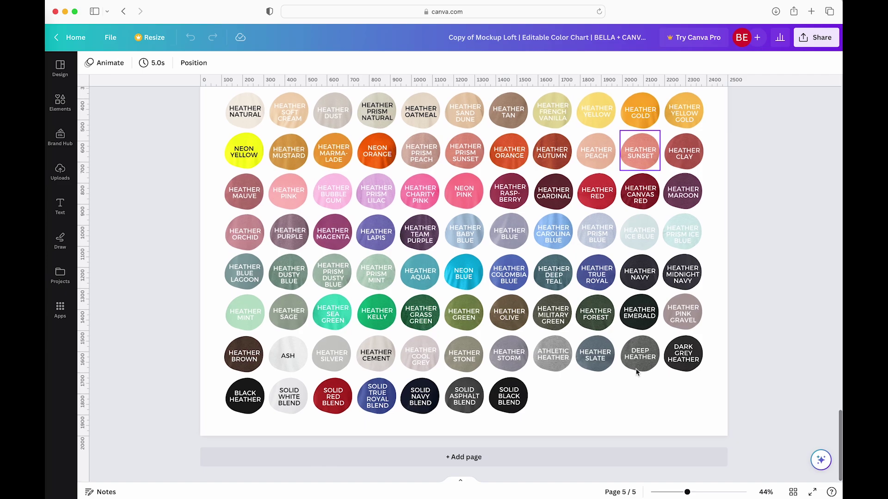
pyautogui.scroll(20, 636, 373)
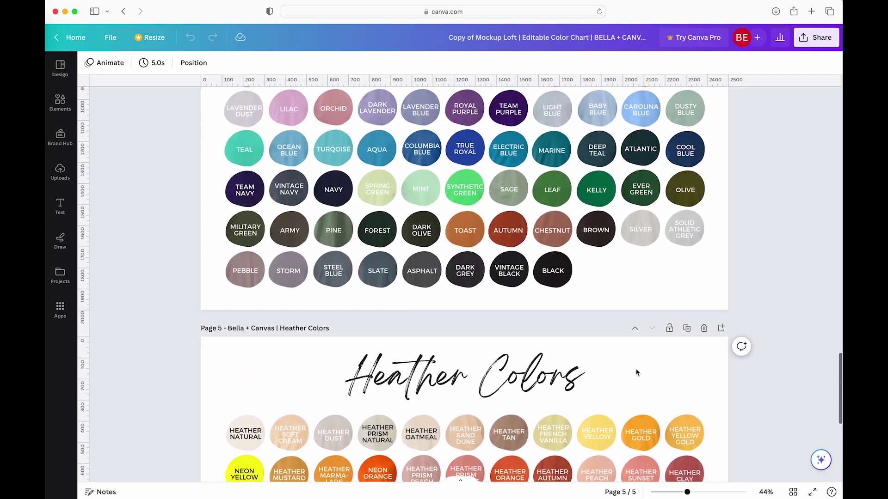
pyautogui.scroll(20, 636, 372)
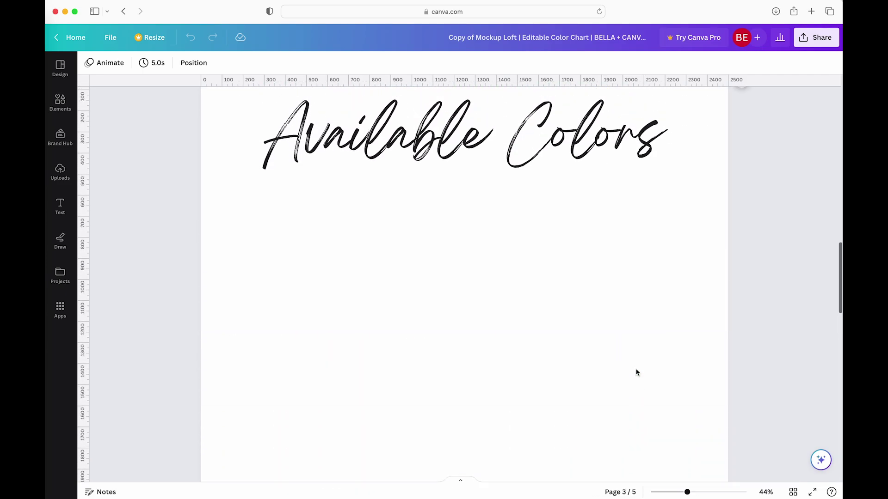
# Copy the White swatch from the Solid Colors page onto the Available Colors page and place it below the word "Available"
pyautogui.scroll(-3, 726, 294)
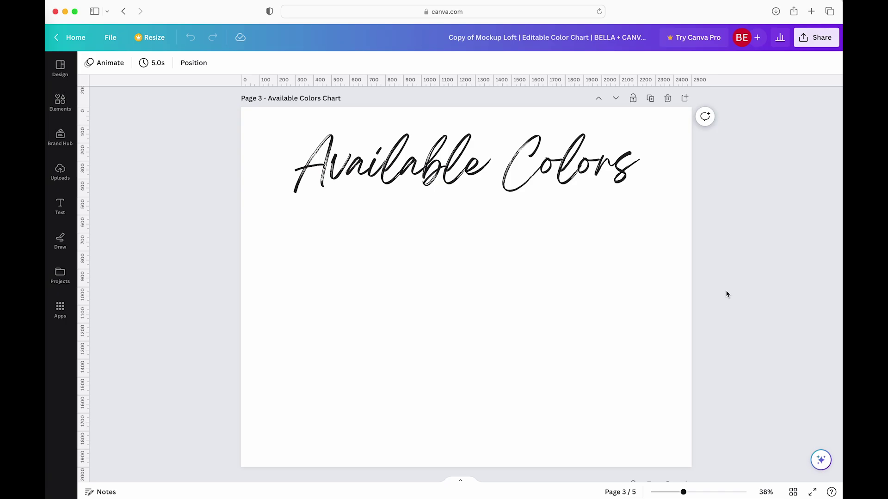
pyautogui.scroll(-8, 726, 294)
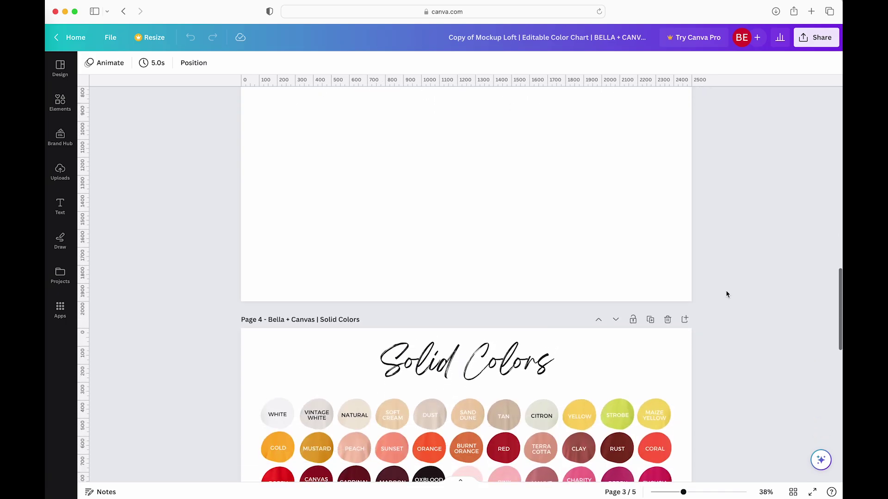
pyautogui.scroll(-8, 726, 294)
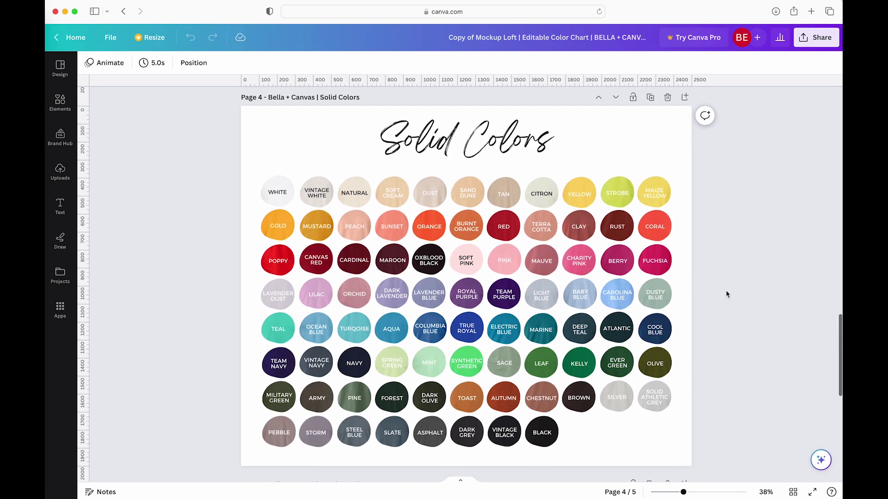
pyautogui.click(279, 193)
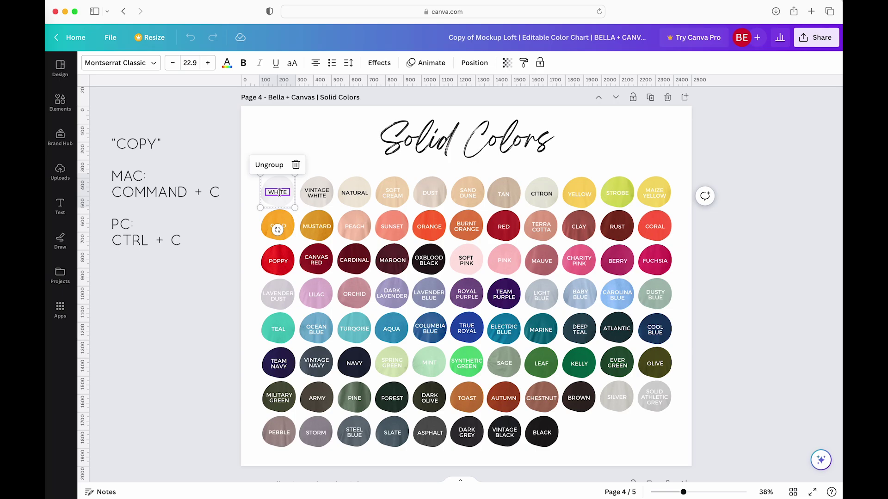
pyautogui.scroll(10, 279, 192)
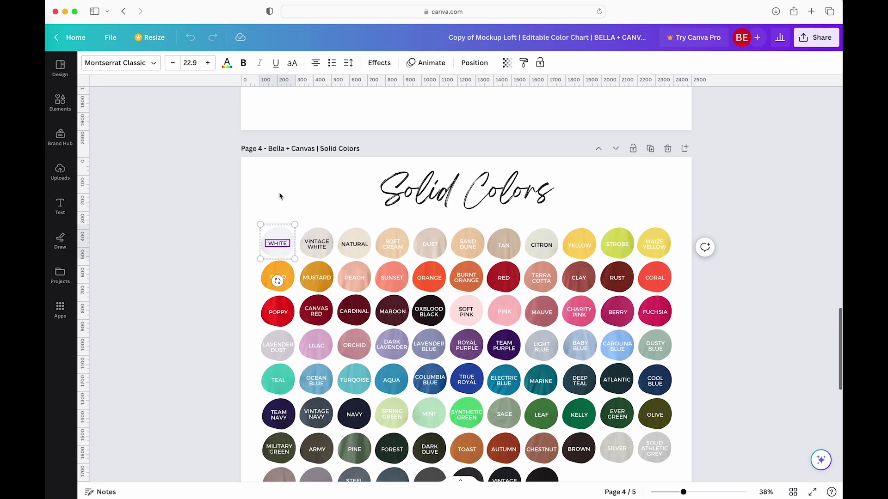
pyautogui.scroll(2, 280, 196)
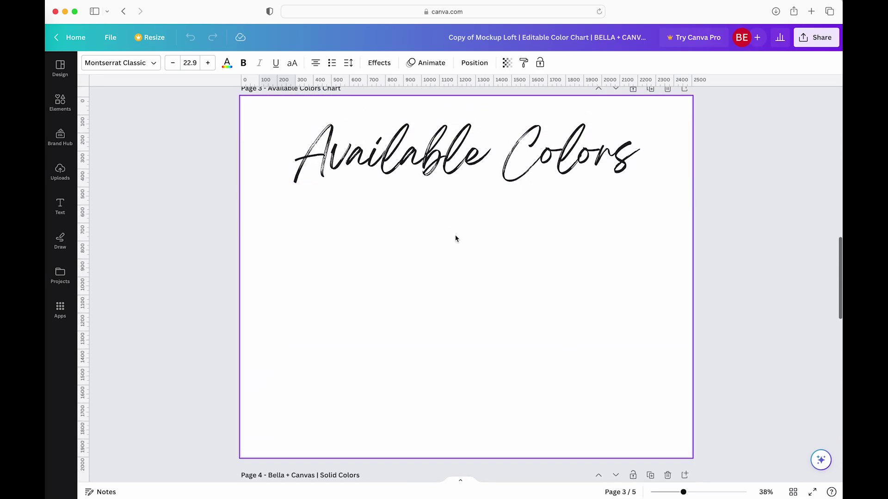
pyautogui.click(432, 253)
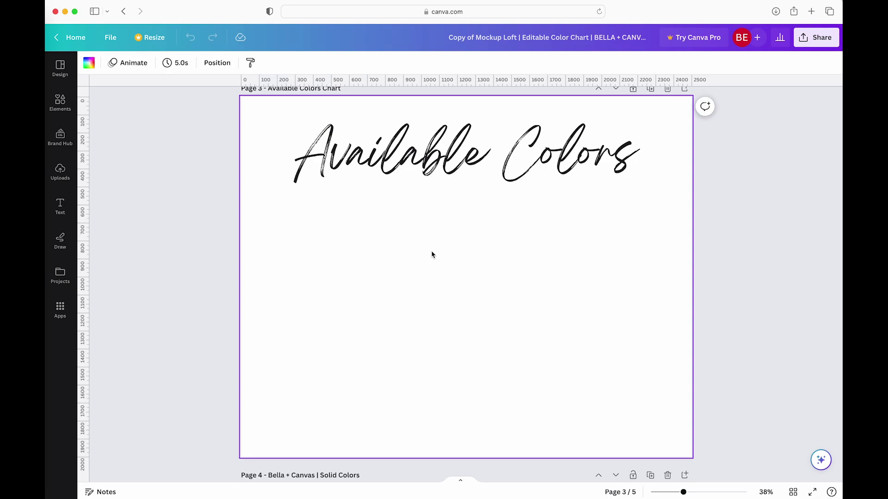
pyautogui.press('super+v')
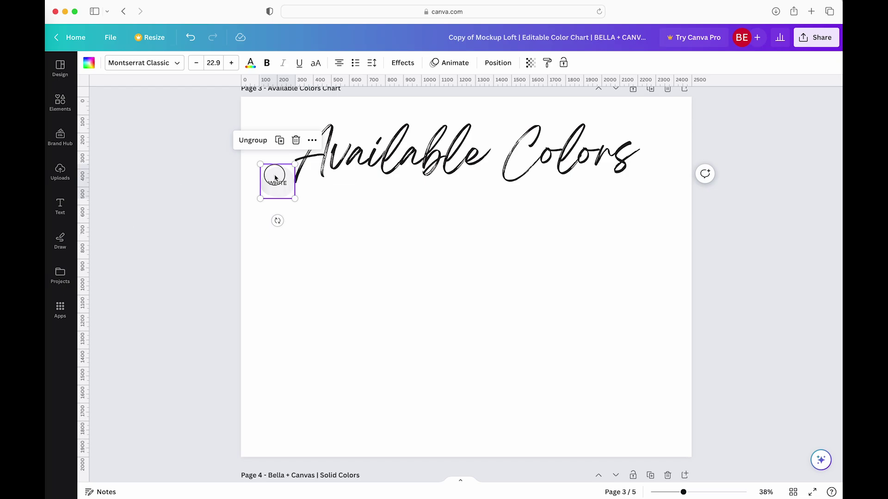
pyautogui.moveTo(275, 178); pyautogui.dragTo(365, 235)
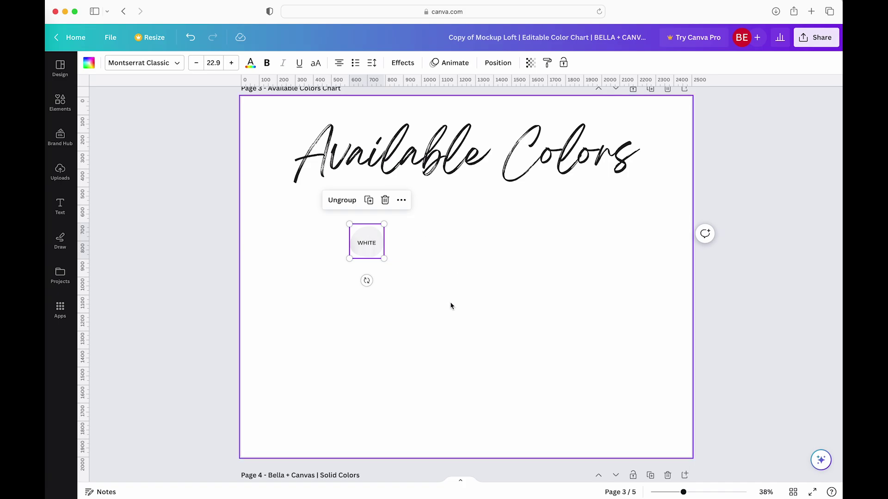
# Copy the Soft Cream swatch from the Solid Colors page onto the Available Colors page and place it just right of the White swatch
pyautogui.scroll(-10, 451, 306)
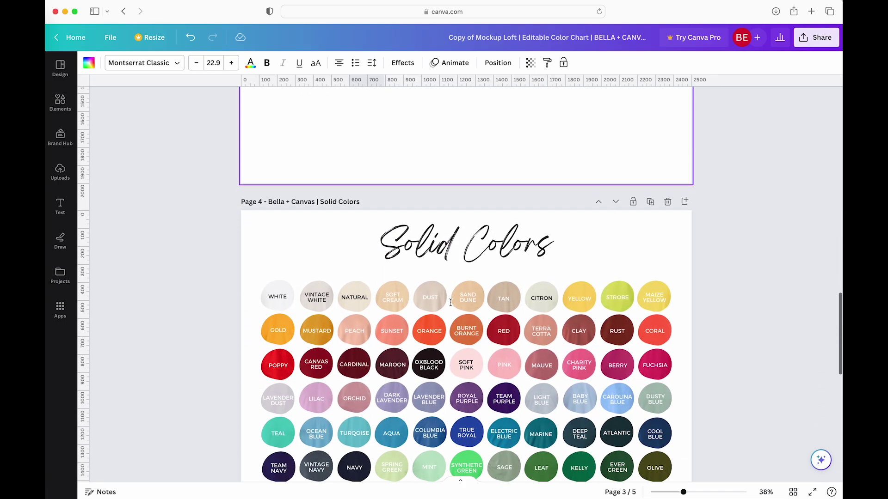
pyautogui.scroll(-4, 450, 302)
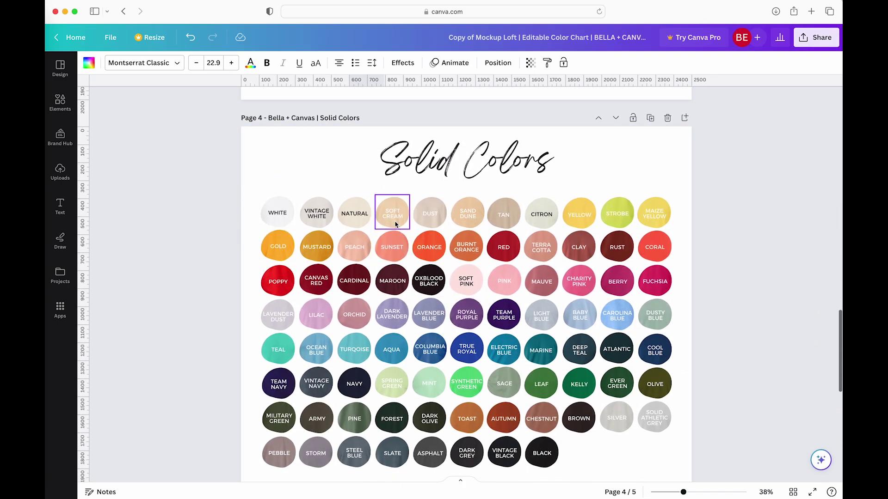
pyautogui.click(393, 217)
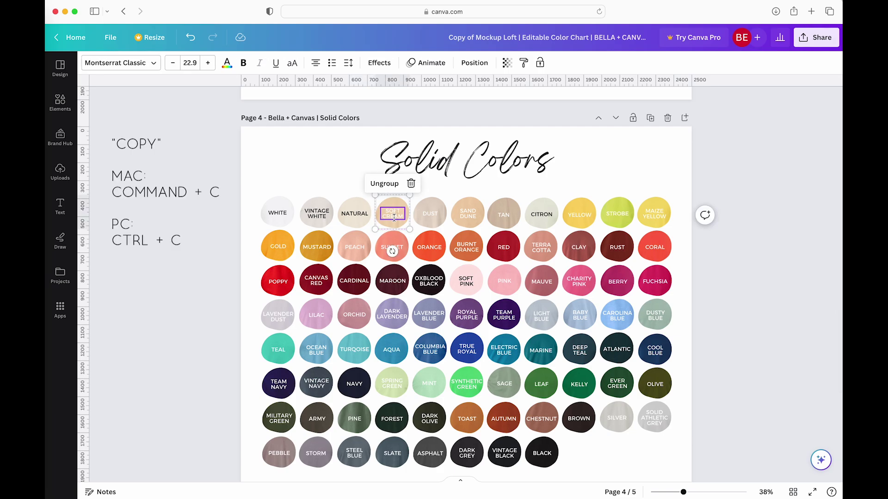
pyautogui.scroll(10, 393, 218)
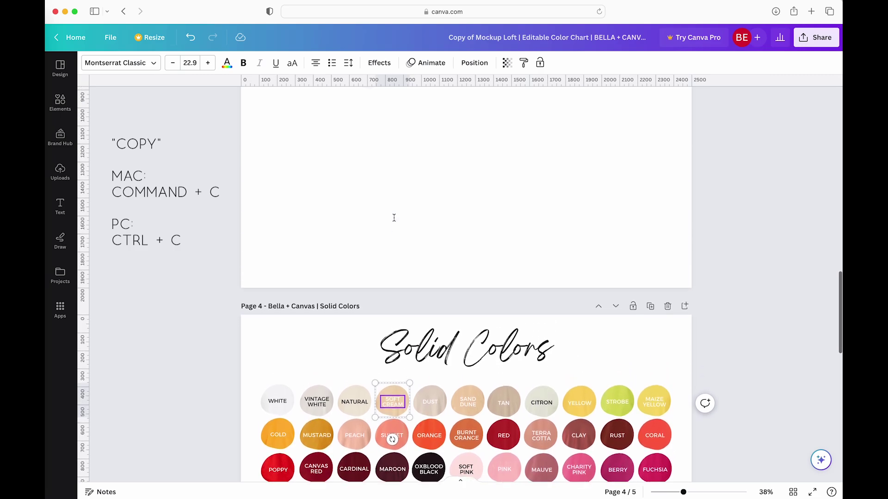
pyautogui.click(446, 224)
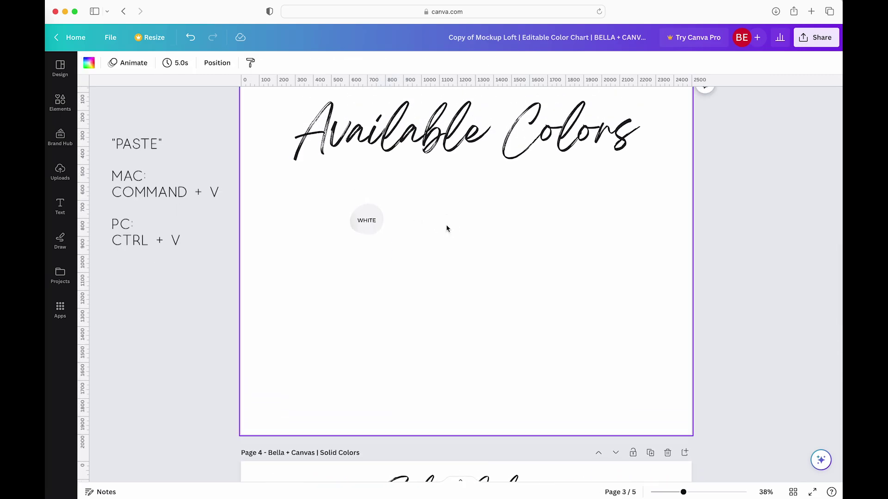
pyautogui.press('super+v')
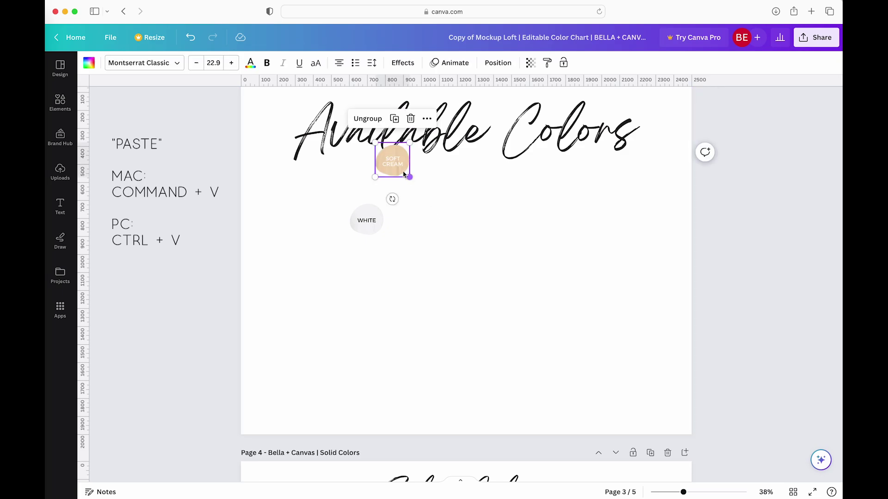
pyautogui.moveTo(393, 165); pyautogui.dragTo(411, 223)
# Copy the Black swatch from the Solid Colors page onto the Available Colors page and place it just right of the Soft Cream swatch
pyautogui.scroll(-10, 503, 302)
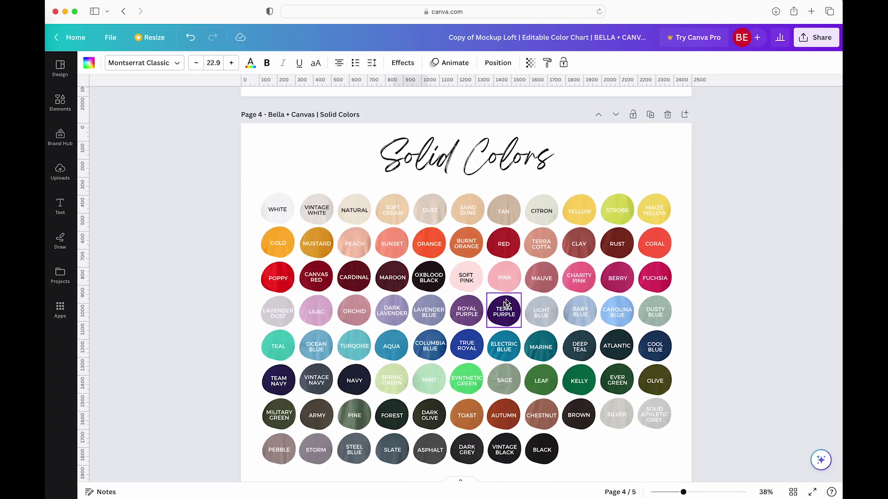
pyautogui.click(542, 449)
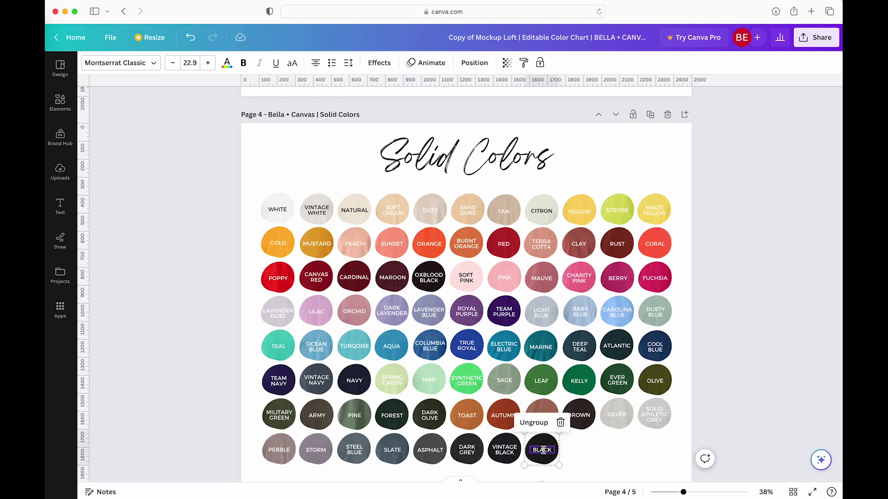
pyautogui.scroll(10, 543, 449)
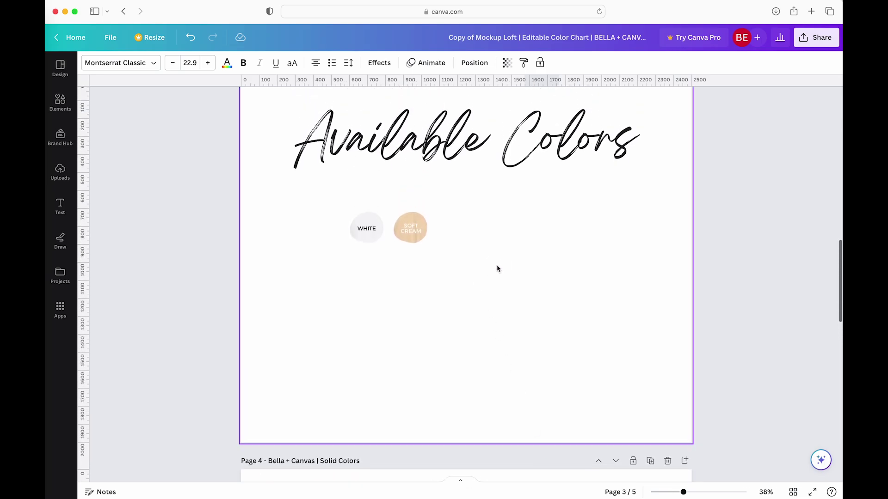
pyautogui.click(497, 268)
pyautogui.press('super+v')
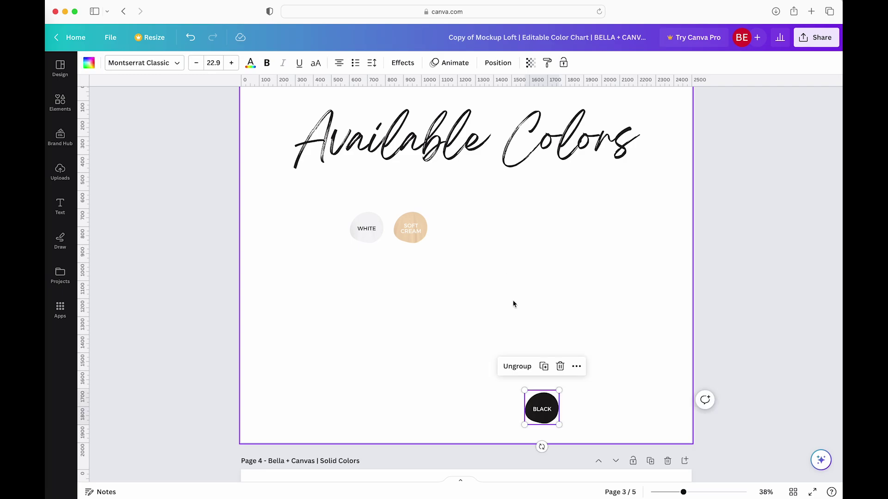
pyautogui.moveTo(539, 404); pyautogui.dragTo(453, 230)
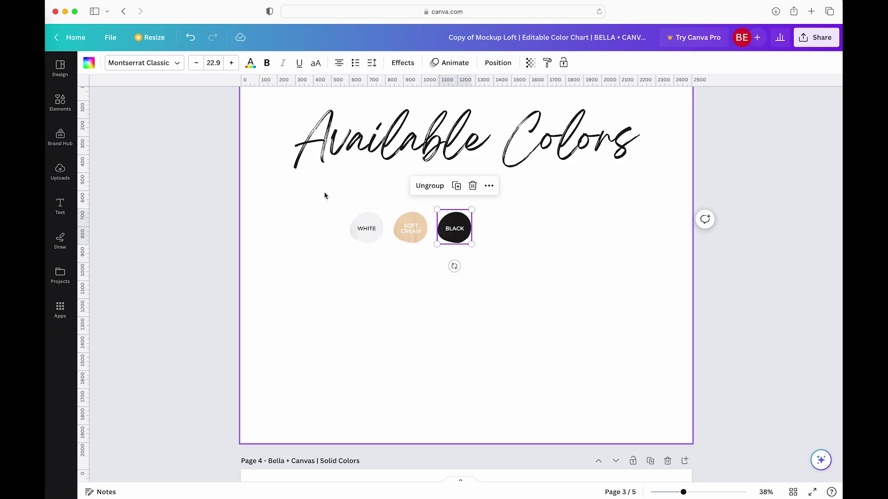
# Enlarge the White, Soft Cream and Black swatches together and position the row below the heading, checking alignment with a temporary horizontal guide
pyautogui.click(339, 204)
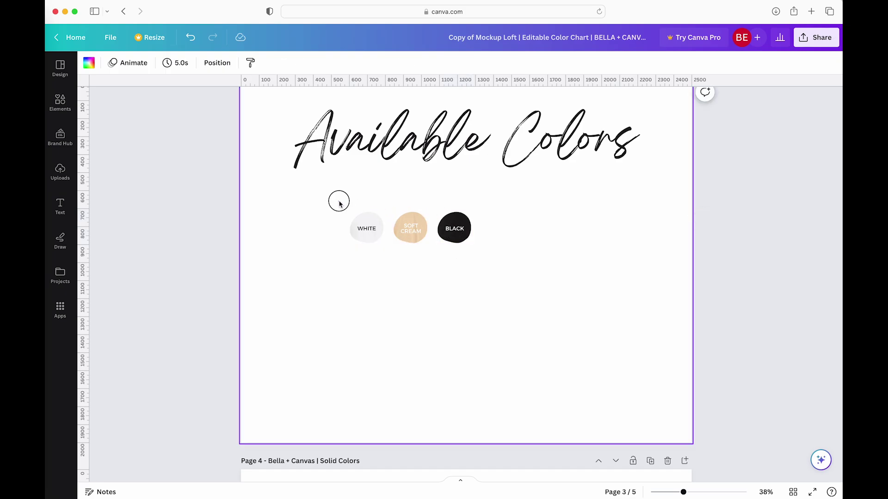
pyautogui.moveTo(339, 202); pyautogui.dragTo(485, 262)
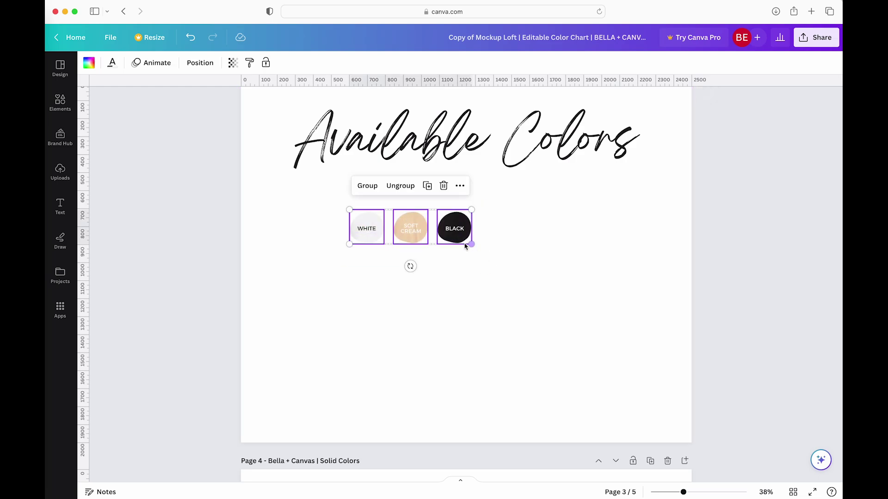
pyautogui.moveTo(471, 245); pyautogui.dragTo(646, 318)
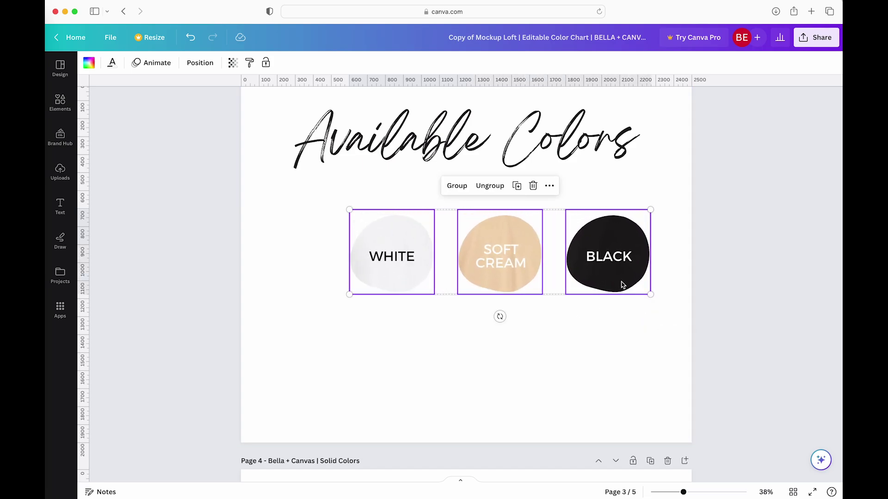
pyautogui.moveTo(606, 257); pyautogui.dragTo(565, 247)
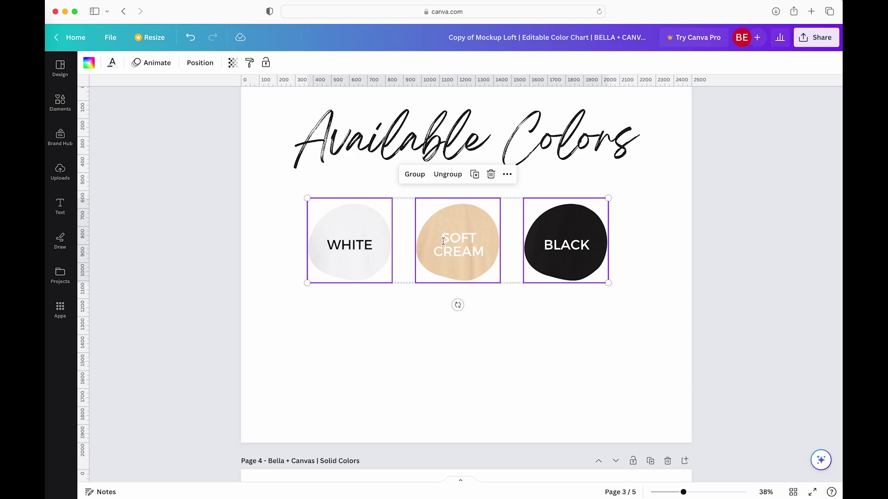
pyautogui.moveTo(312, 79); pyautogui.dragTo(322, 195)
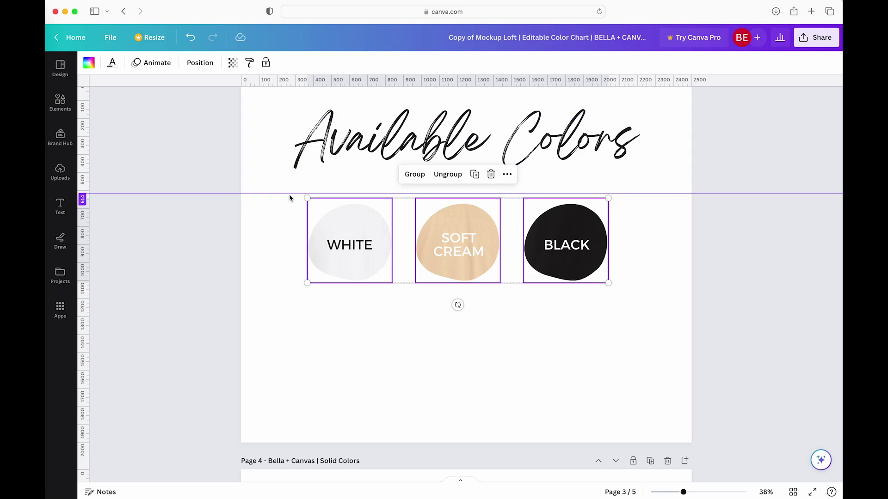
pyautogui.moveTo(289, 195); pyautogui.dragTo(298, 79)
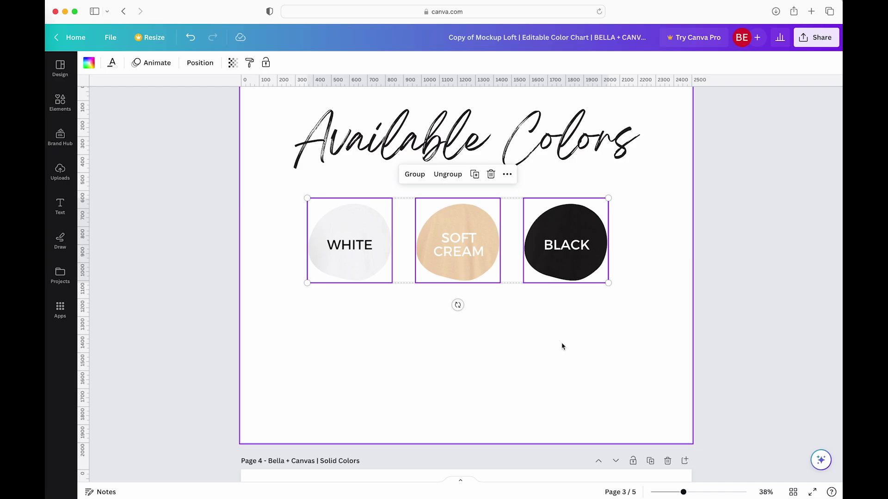
# Copy the Heather Peach swatch from the Heather Colors page onto the Available Colors page and place it below the White swatch
pyautogui.scroll(-15, 561, 346)
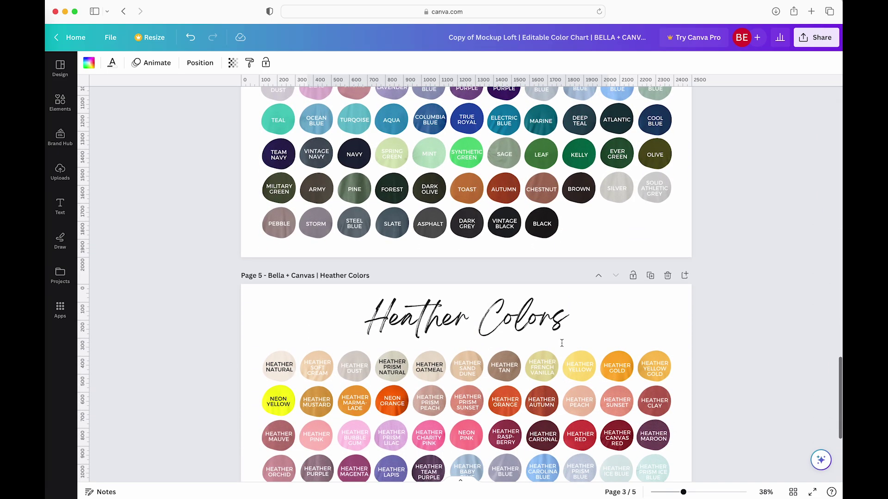
pyautogui.scroll(-5, 562, 343)
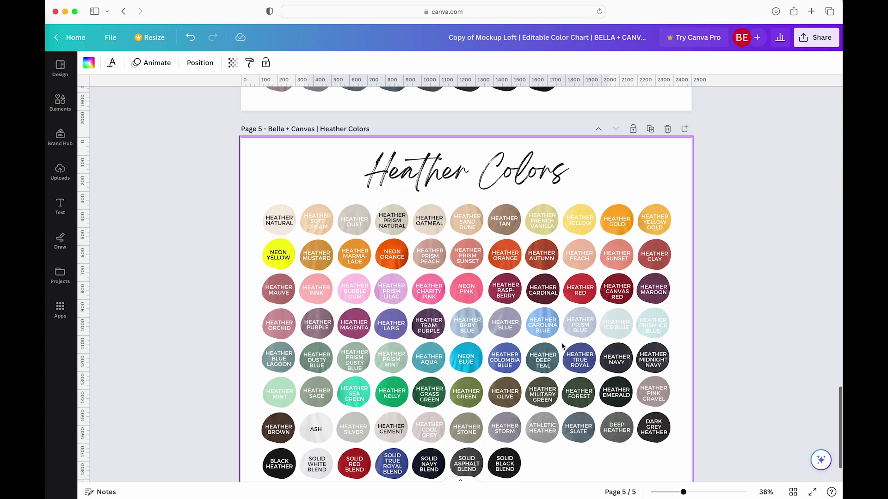
pyautogui.scroll(-2, 562, 347)
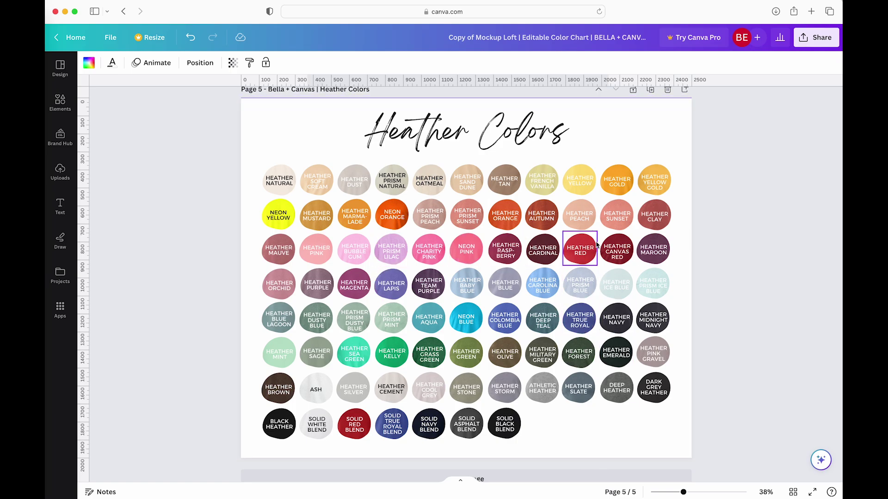
pyautogui.click(580, 218)
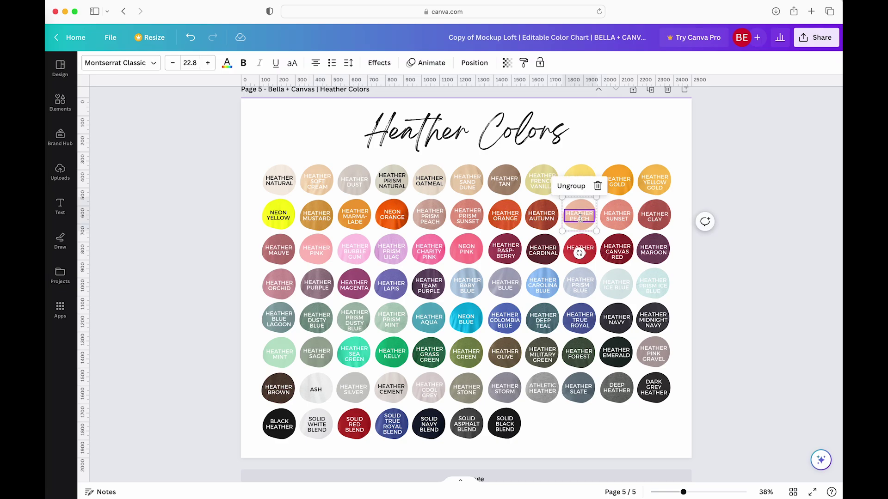
pyautogui.scroll(10, 580, 219)
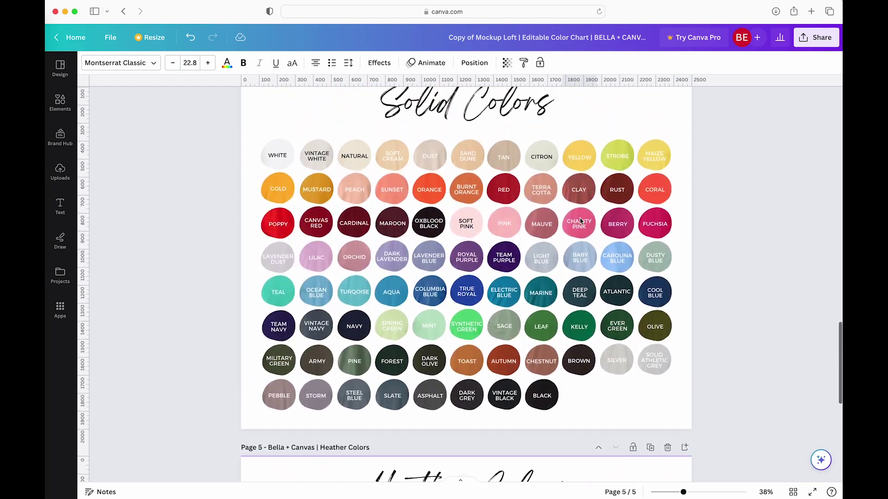
pyautogui.scroll(5, 579, 222)
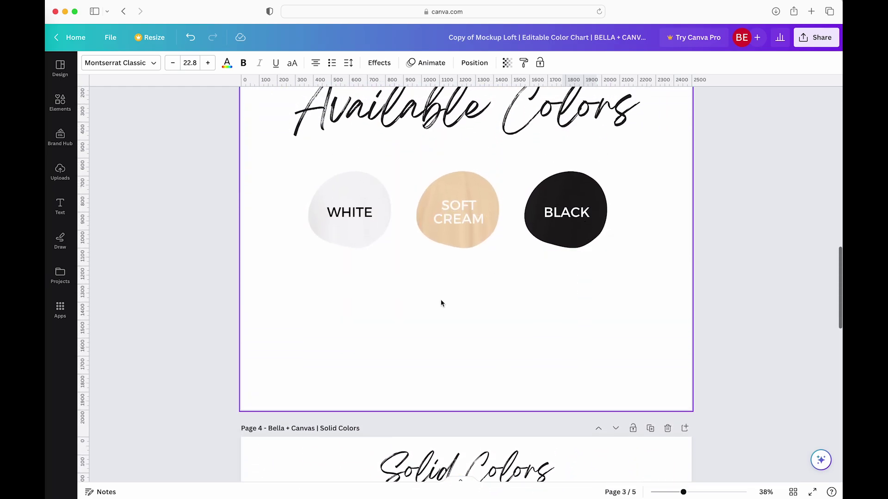
pyautogui.click(391, 326)
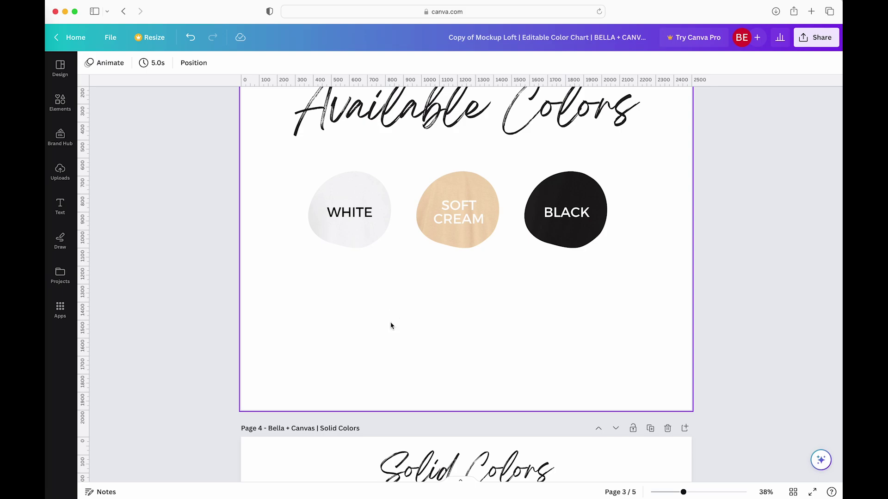
pyautogui.press('super+v')
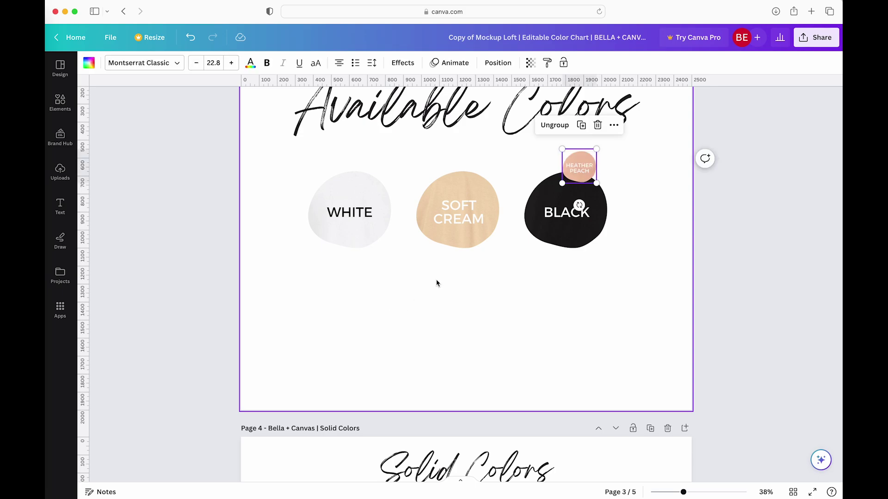
pyautogui.moveTo(575, 166); pyautogui.dragTo(347, 297)
# Copy the Heather Mauve swatch from the Heather Colors page onto the Available Colors page and place it just right of Heather Peach
pyautogui.scroll(-5, 484, 341)
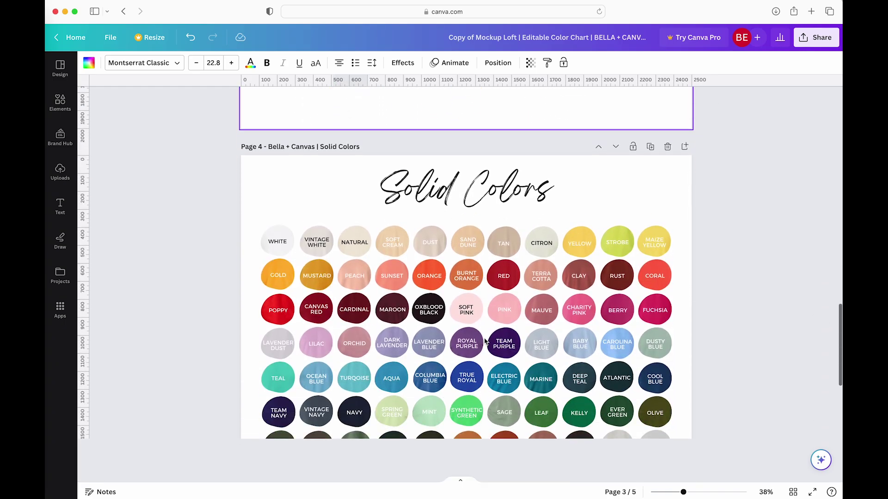
pyautogui.scroll(-15, 484, 341)
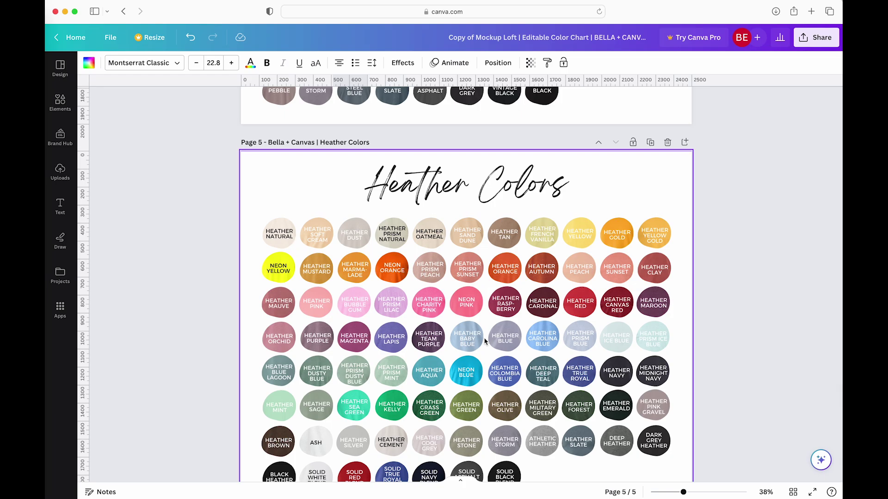
pyautogui.scroll(-2, 485, 341)
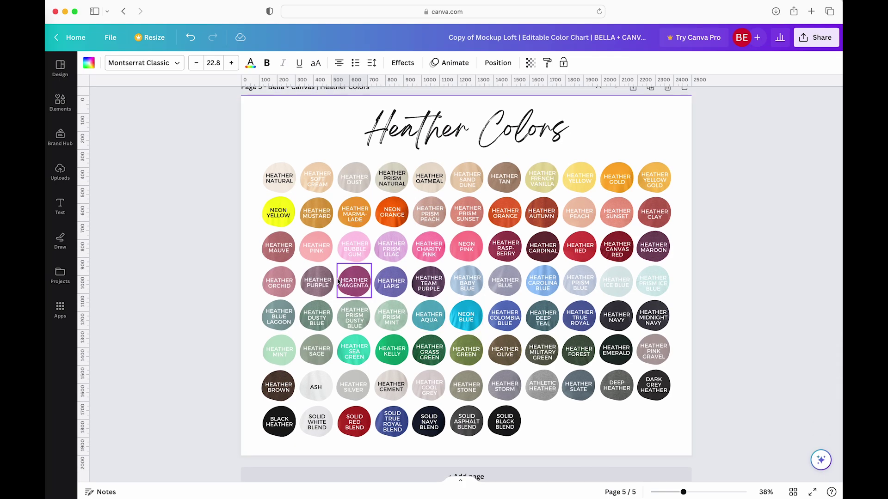
pyautogui.click(280, 250)
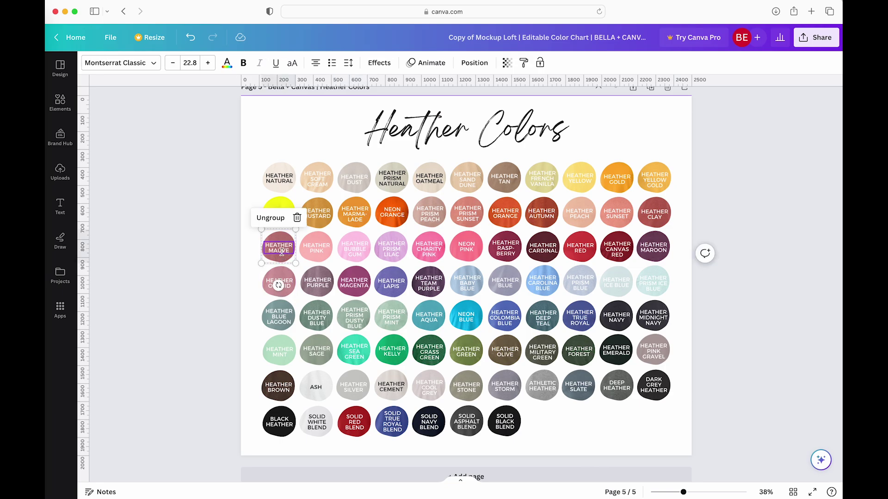
pyautogui.scroll(15, 281, 252)
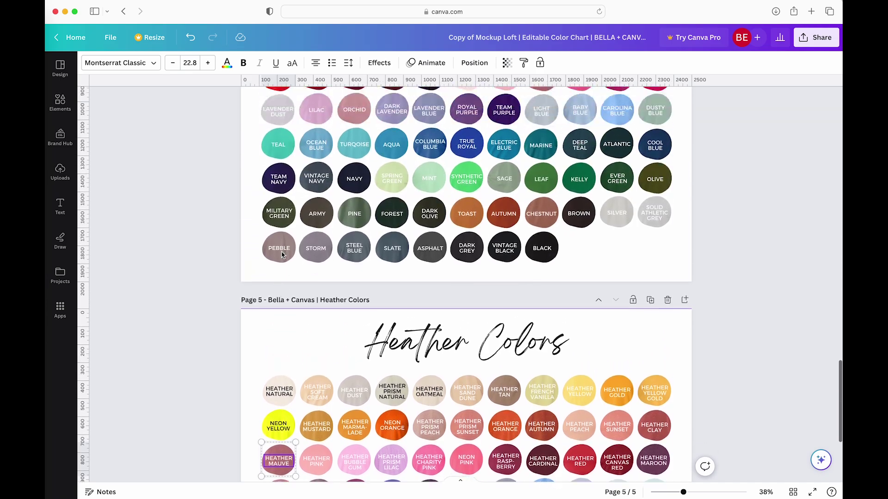
pyautogui.scroll(2, 282, 254)
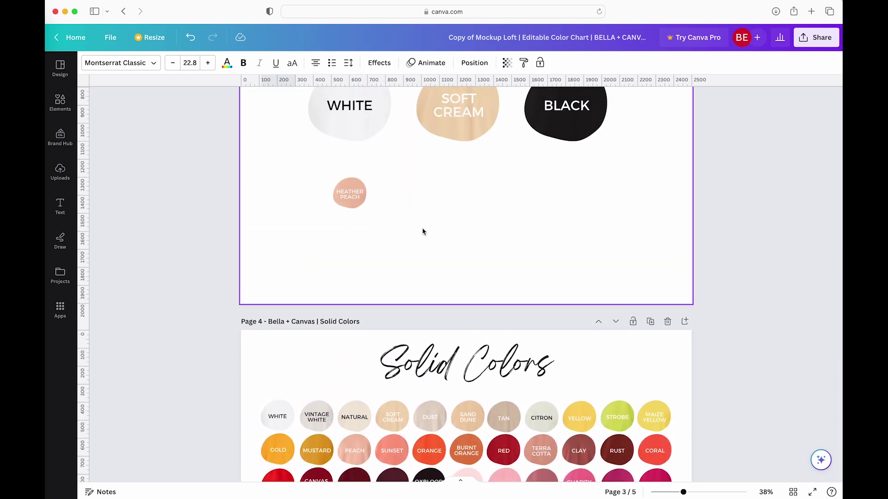
pyautogui.press('super+v')
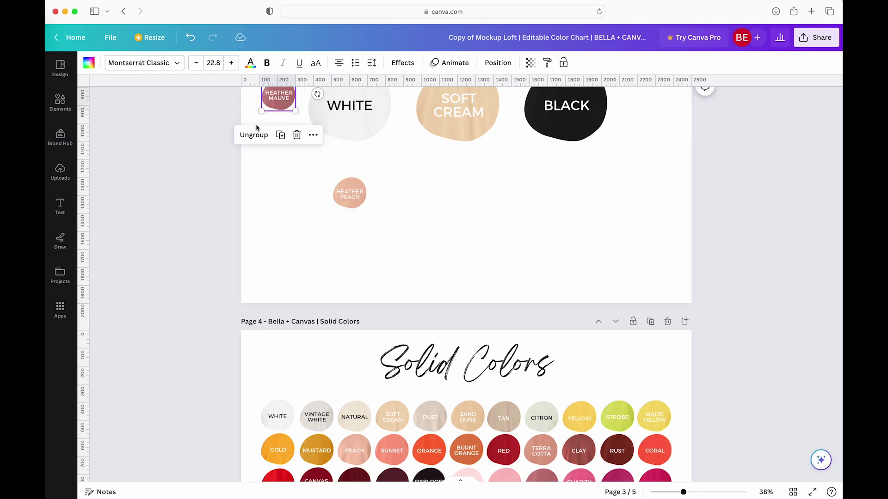
pyautogui.moveTo(270, 100); pyautogui.dragTo(383, 194)
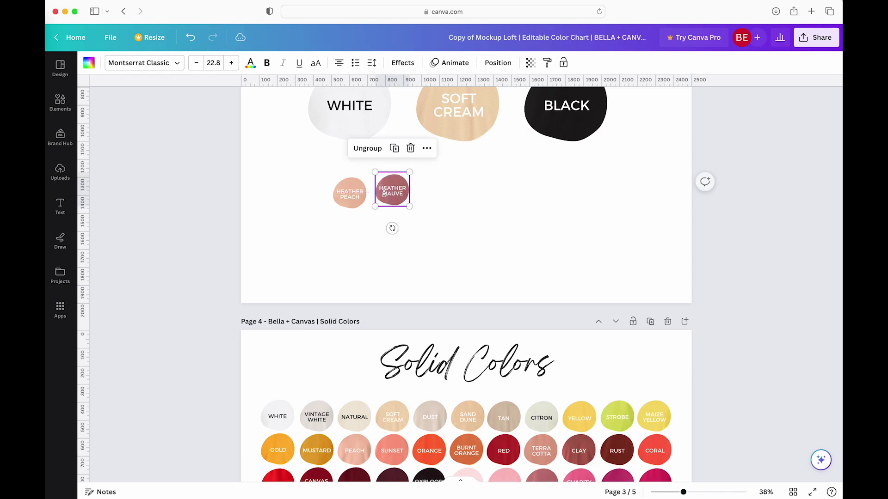
# Copy the Heather Maroon swatch from the Heather Colors page onto the Available Colors page and place it just right of Heather Mauve
pyautogui.scroll(5, 384, 194)
pyautogui.scroll(-2, 479, 229)
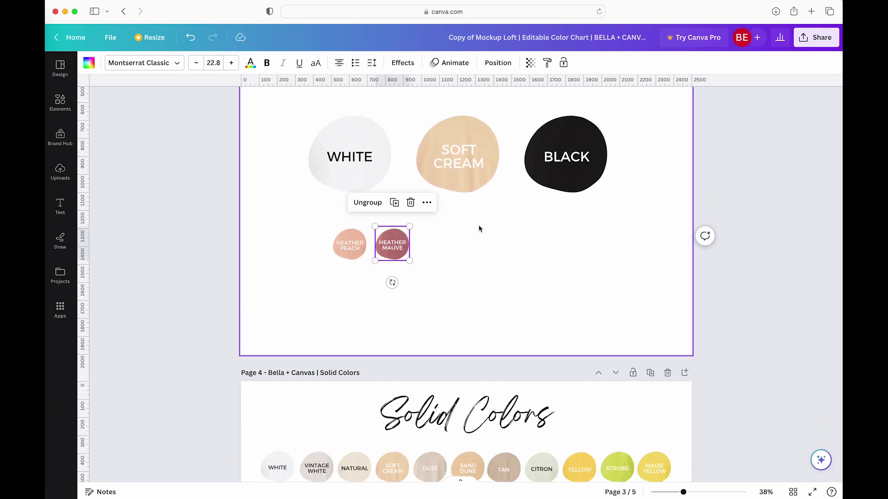
pyautogui.scroll(-12, 479, 229)
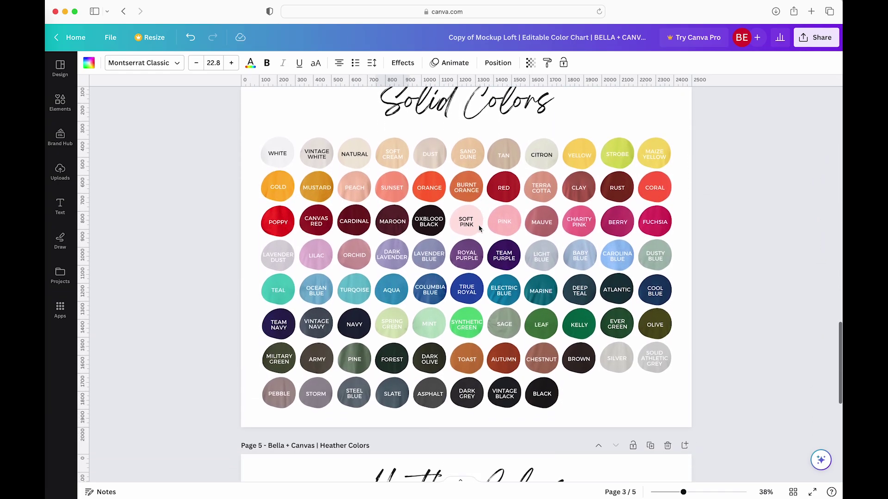
pyautogui.scroll(-1, 479, 229)
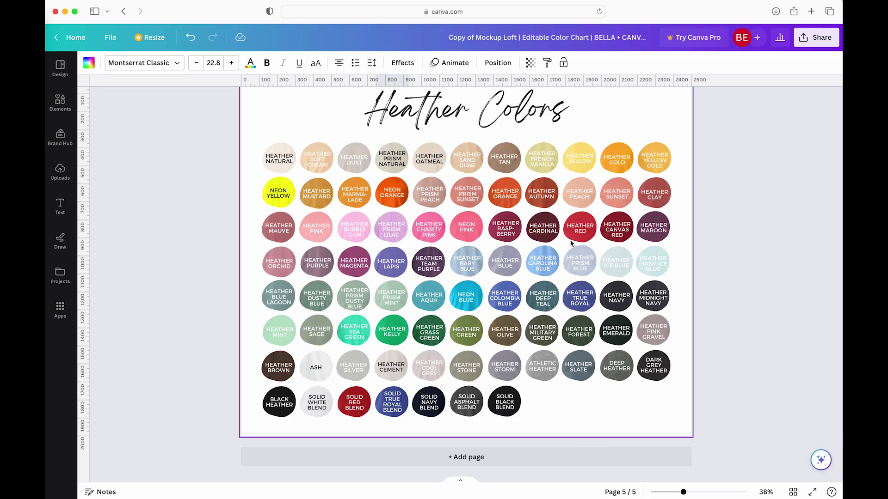
pyautogui.click(649, 232)
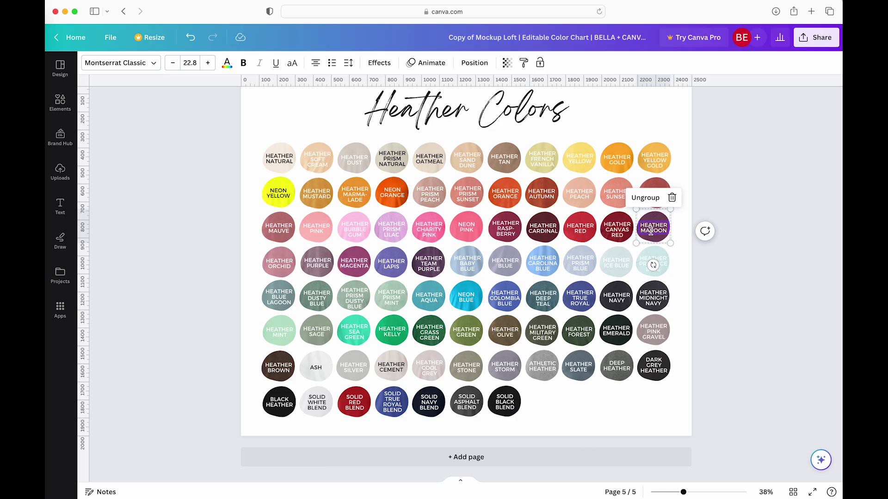
pyautogui.scroll(15, 650, 230)
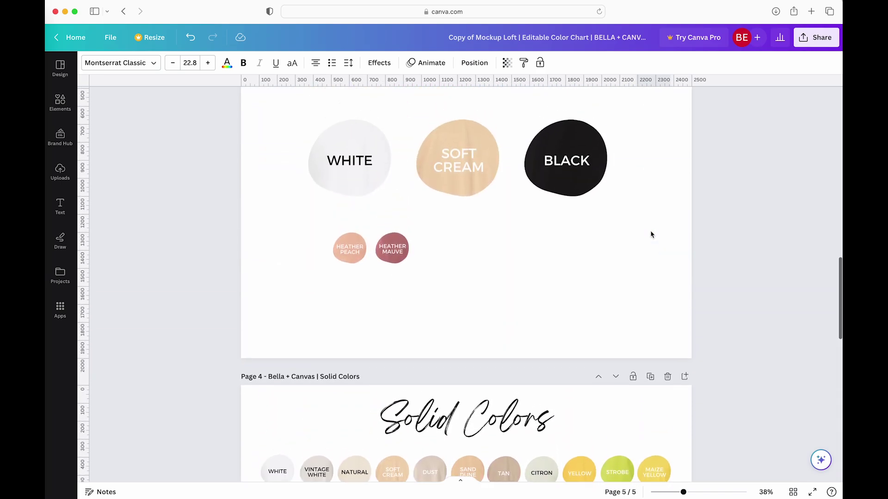
pyautogui.click(532, 260)
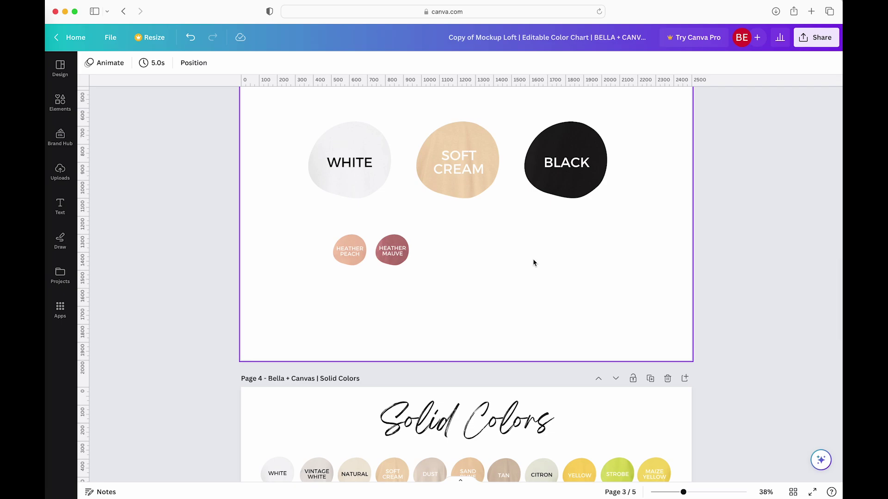
pyautogui.press('super+v')
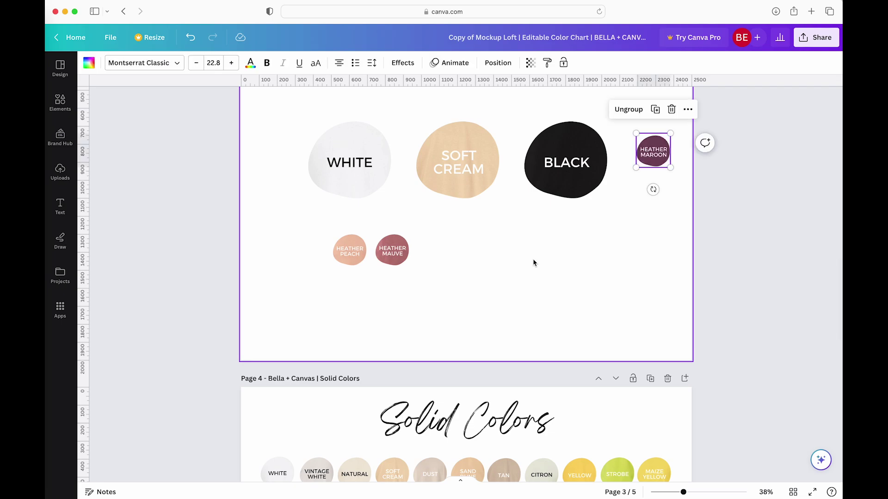
pyautogui.moveTo(653, 153); pyautogui.dragTo(439, 250)
# Enlarge the Heather Peach, Heather Mauve and Heather Maroon swatches together and align the row directly beneath the White, Soft Cream and Black row
pyautogui.moveTo(319, 219); pyautogui.dragTo(629, 337)
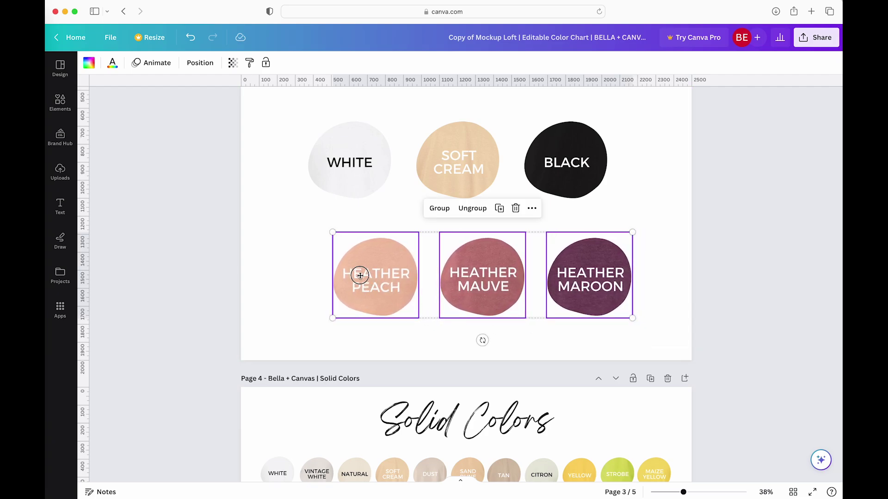
pyautogui.moveTo(370, 284); pyautogui.dragTo(344, 254)
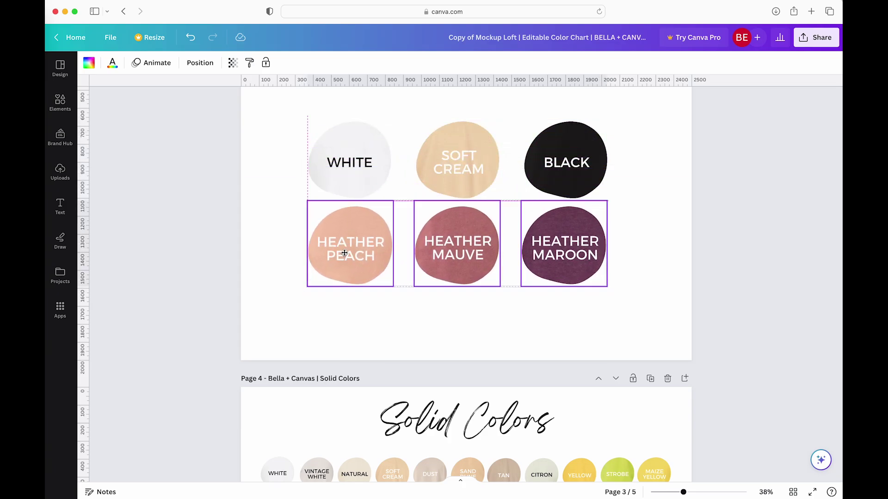
# Enlarge all six swatches together and center them horizontally below the Available Colors heading
pyautogui.scroll(5, 479, 308)
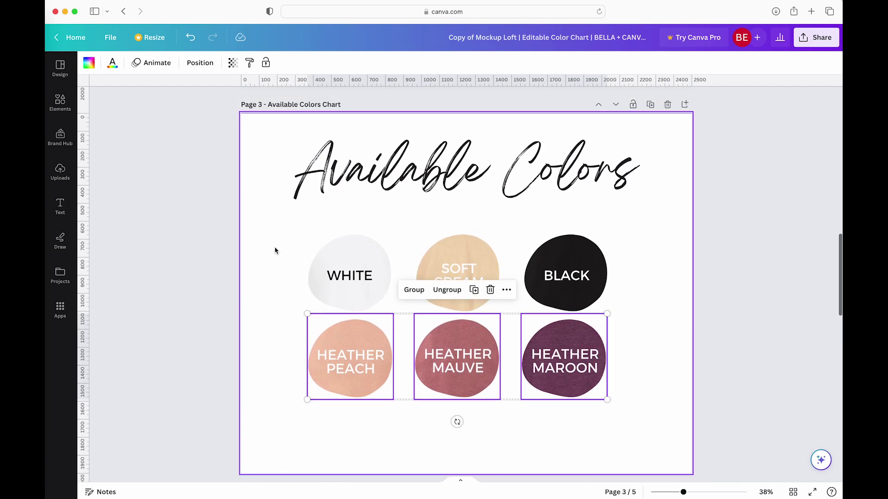
pyautogui.moveTo(293, 234); pyautogui.dragTo(683, 451)
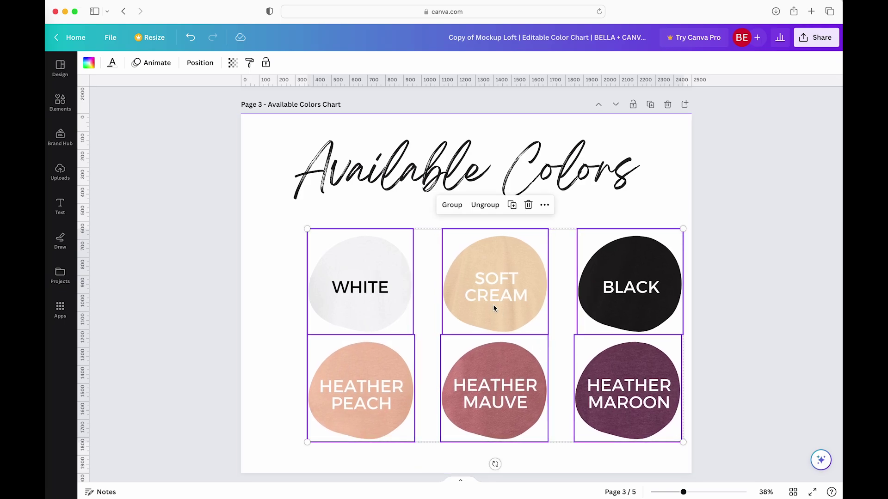
pyautogui.moveTo(492, 303); pyautogui.dragTo(466, 291)
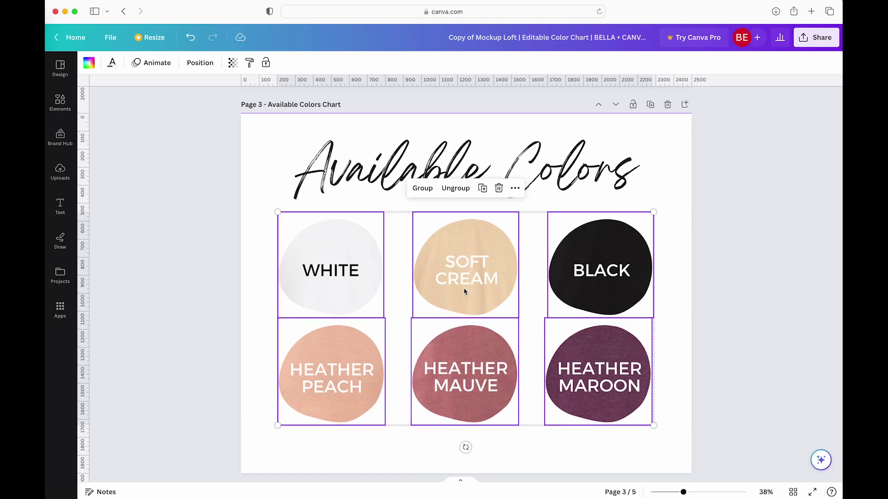
pyautogui.click(642, 463)
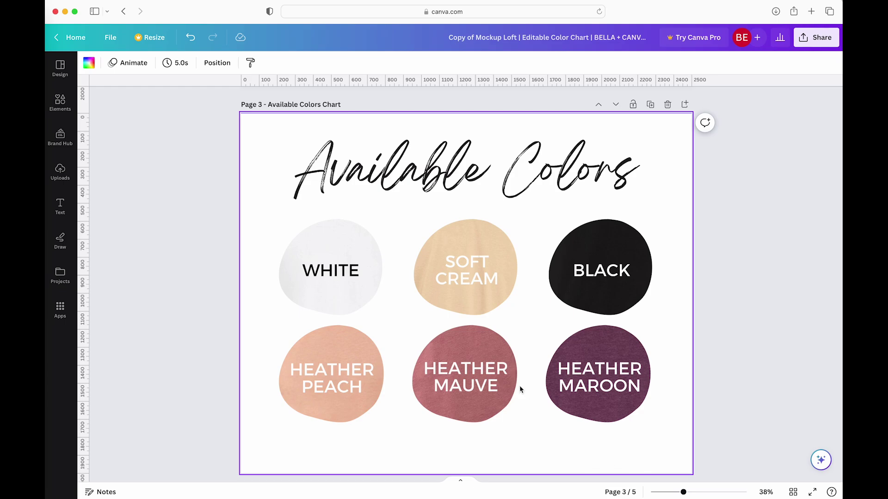
# Tighten the column spacing by moving the Soft Cream and Heather Mauve, then the Black and Heather Maroon swatches closer to the White column
pyautogui.click(476, 297)
pyautogui.moveTo(471, 287); pyautogui.dragTo(459, 286)
pyautogui.click(451, 354)
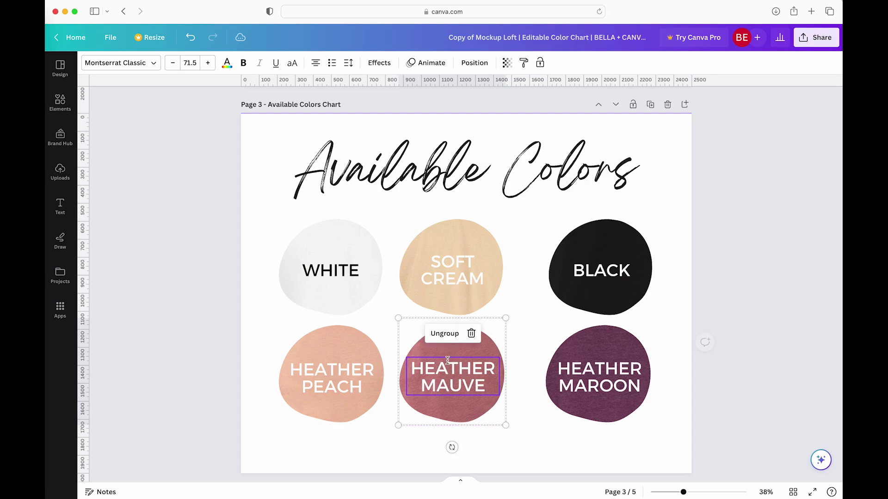
pyautogui.click(595, 277)
pyautogui.moveTo(594, 277); pyautogui.dragTo(571, 278)
pyautogui.moveTo(587, 360); pyautogui.dragTo(561, 361)
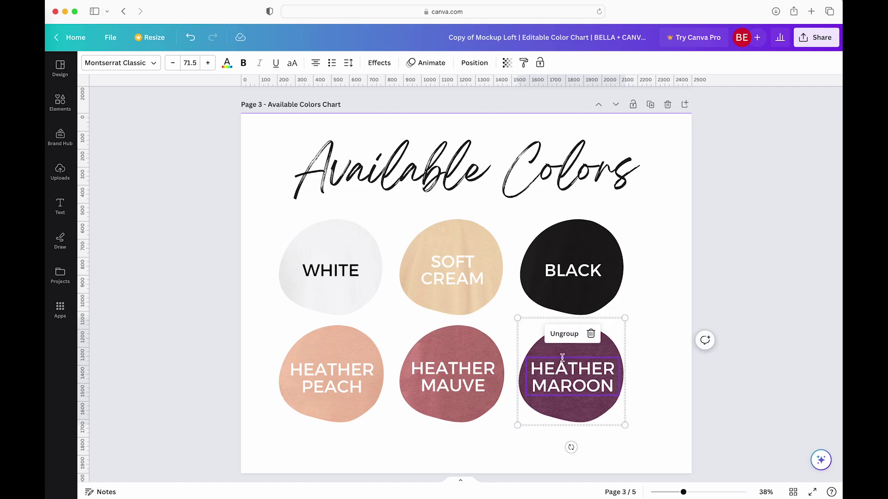
# Move all six swatches together so they are centered on the page, slightly further below the heading
pyautogui.moveTo(261, 215); pyautogui.dragTo(664, 415)
pyautogui.moveTo(437, 270); pyautogui.dragTo(450, 276)
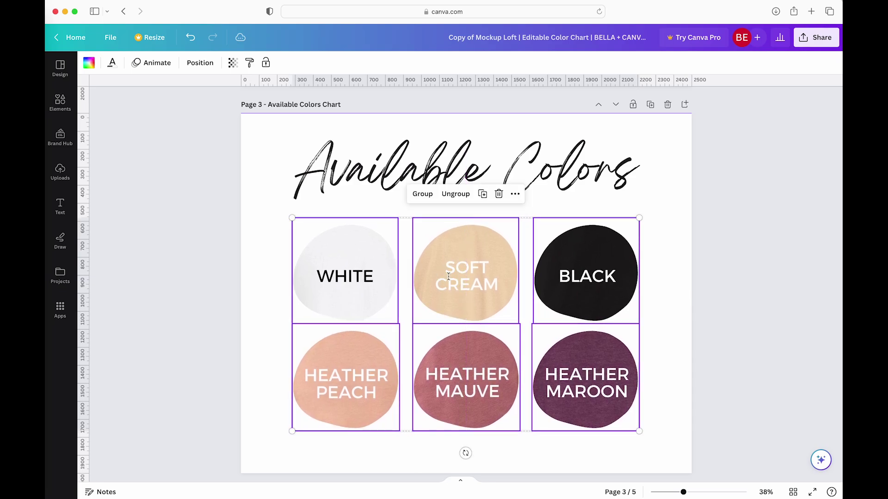
pyautogui.click(660, 266)
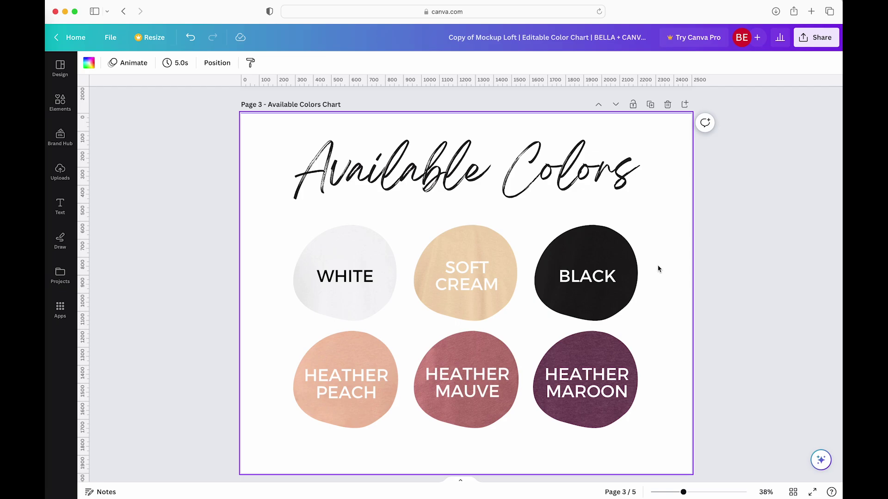
pyautogui.press('super+z')
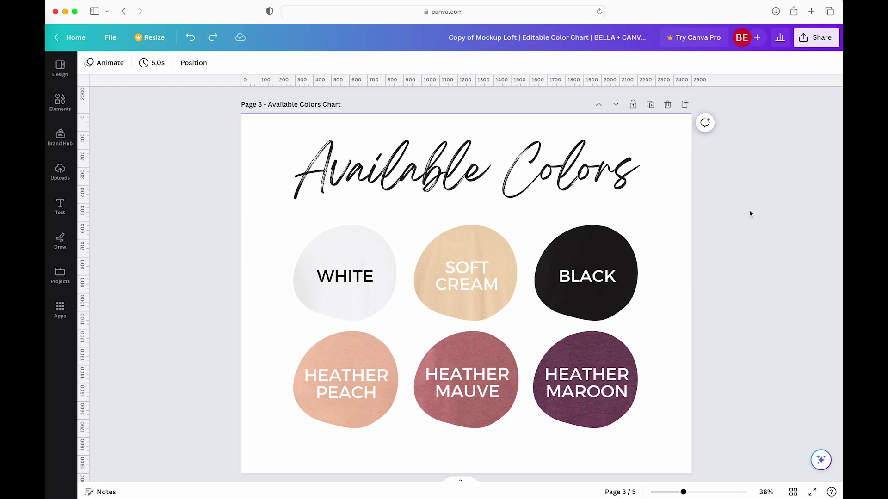
# Try the Bebas Neue font on the Available Colors heading and undo the font change
pyautogui.click(426, 170)
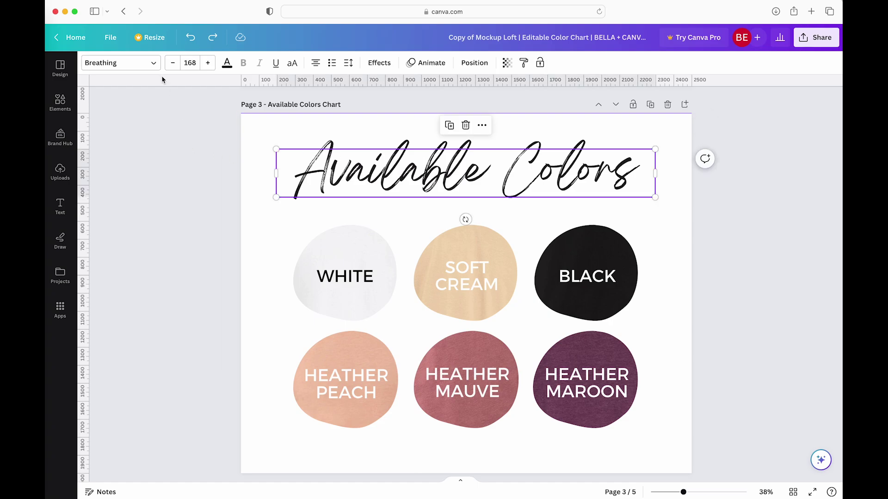
pyautogui.click(151, 64)
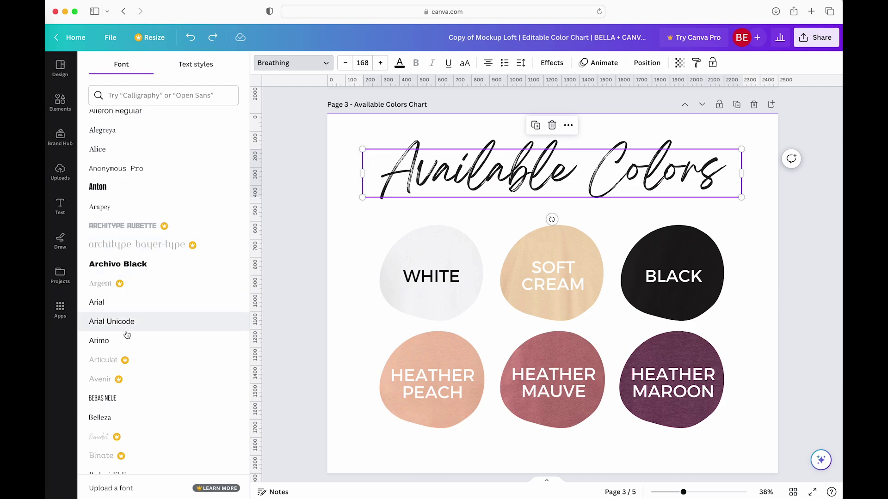
pyautogui.click(106, 401)
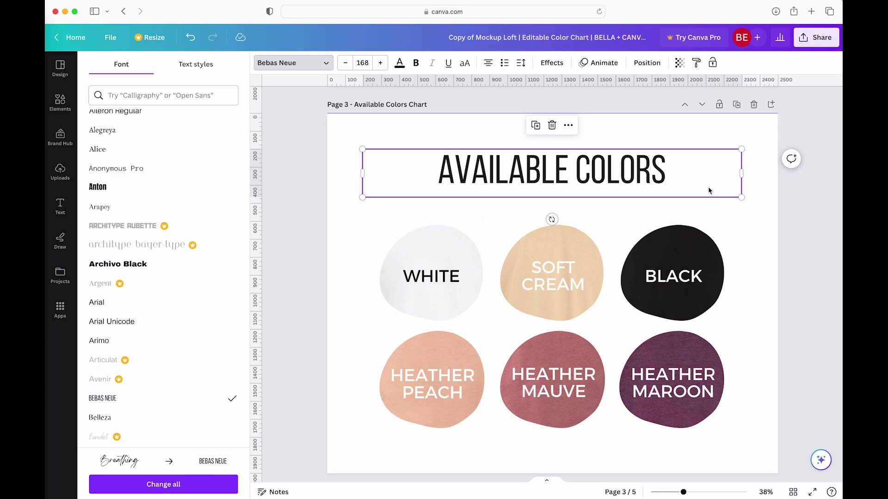
pyautogui.click(191, 40)
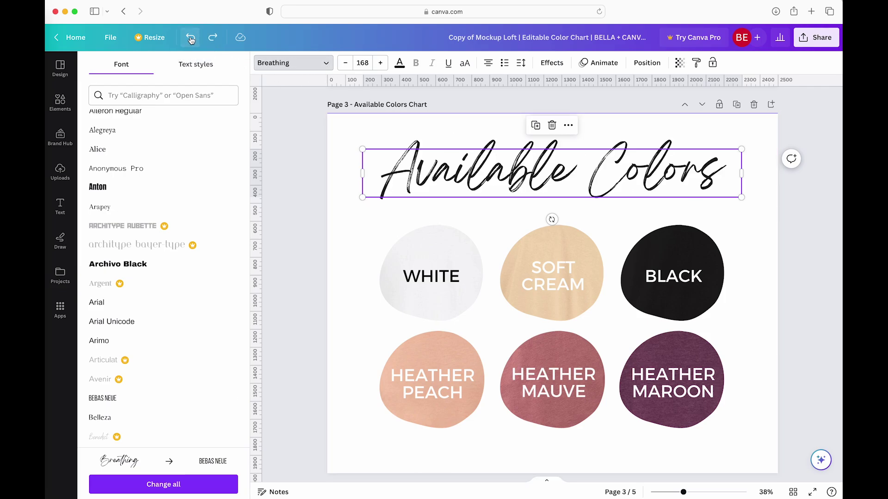
pyautogui.click(292, 155)
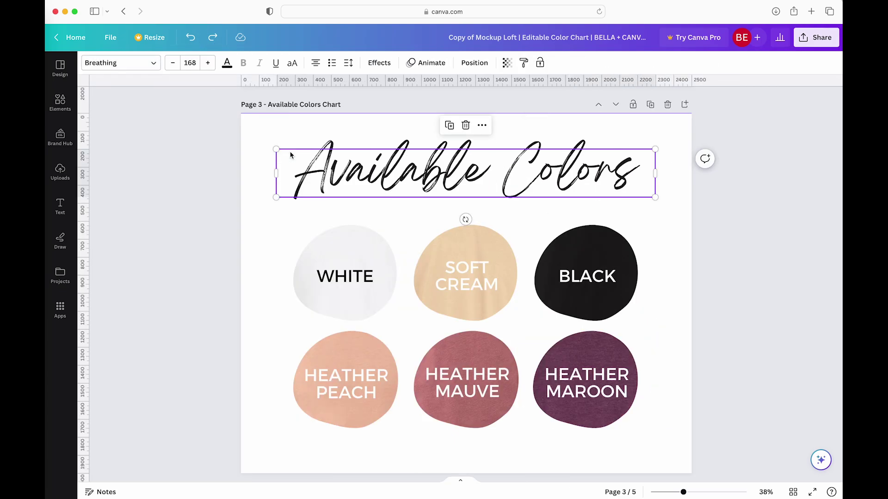
pyautogui.click(725, 220)
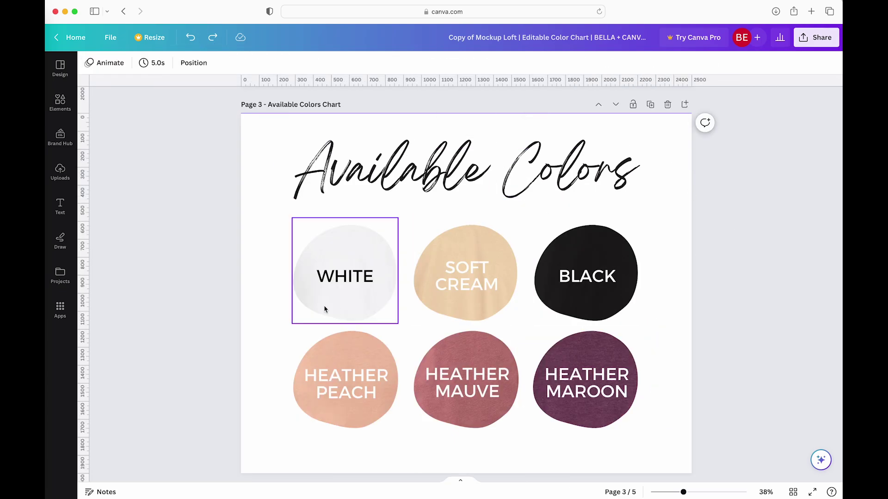
# Ungroup the White swatch and try moving its text label down separately from the color shape
pyautogui.click(351, 280)
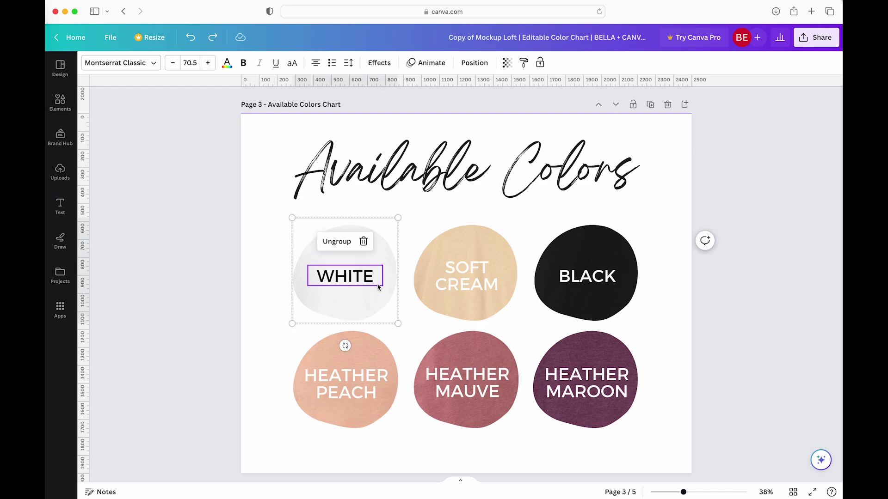
pyautogui.click(336, 243)
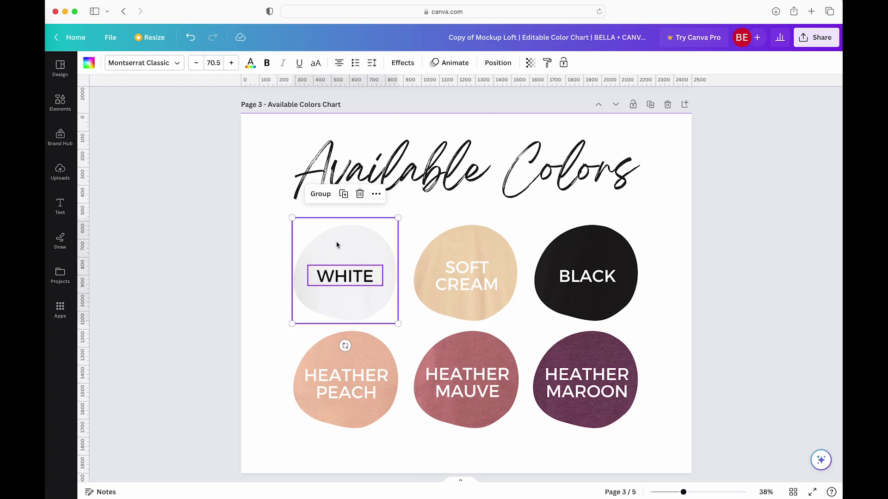
pyautogui.press('Escape')
pyautogui.moveTo(346, 279); pyautogui.dragTo(345, 339)
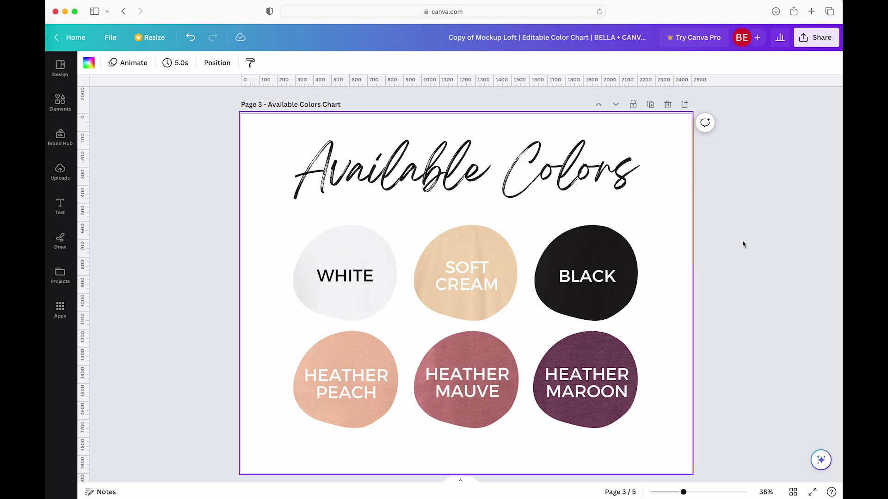
# Download only page 3, the Available Colors Chart, as a PNG file
pyautogui.click(817, 43)
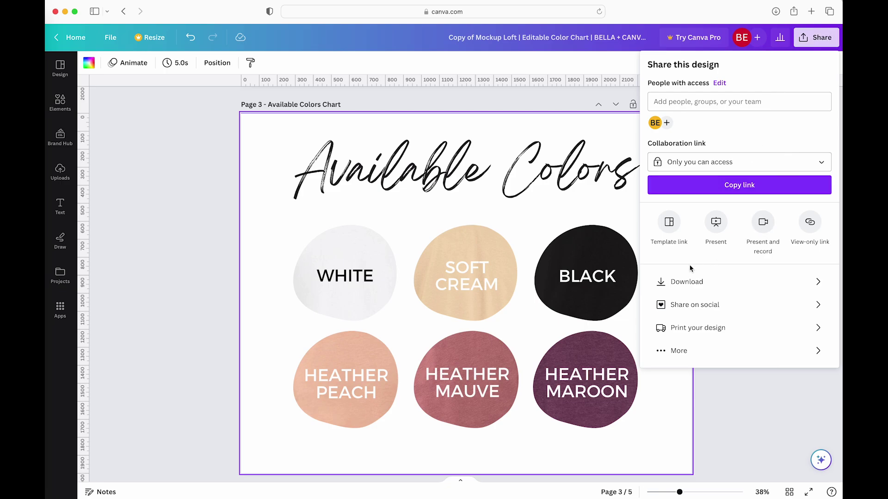
pyautogui.click(679, 283)
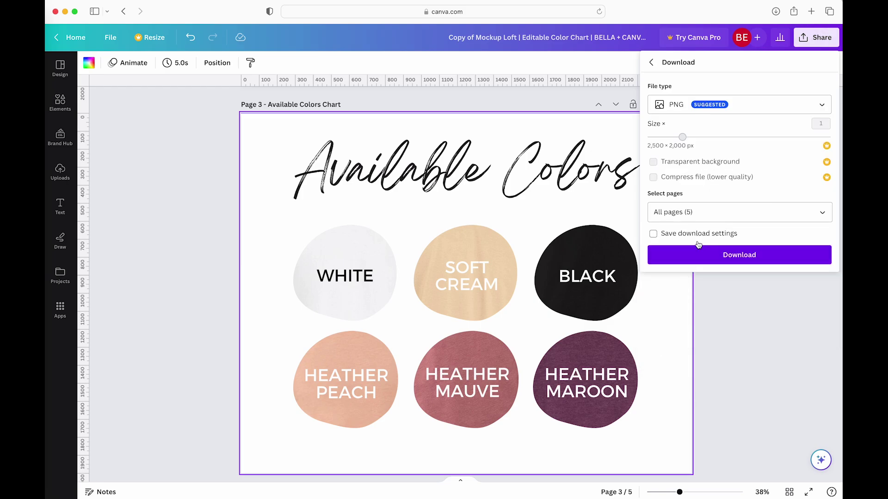
pyautogui.click(733, 211)
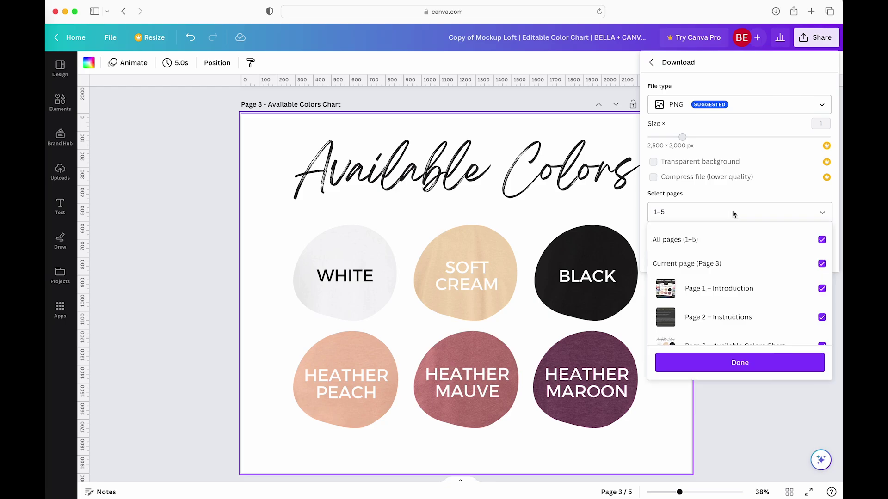
pyautogui.click(821, 241)
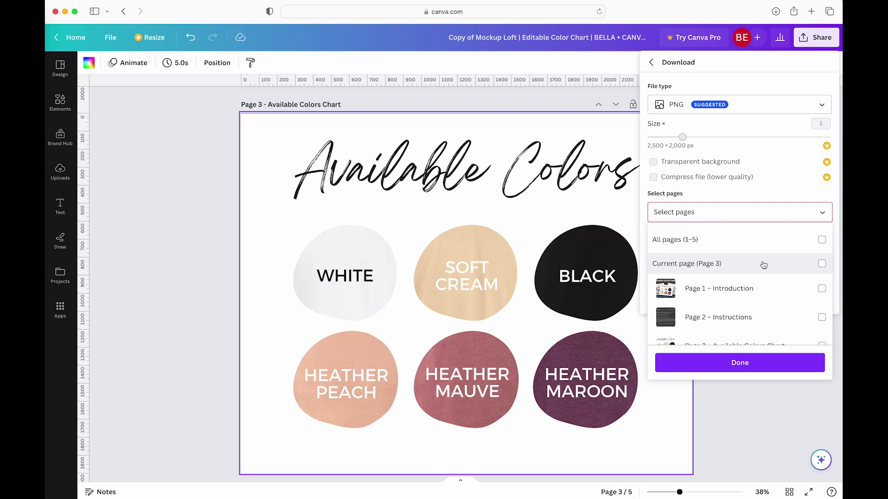
pyautogui.click(821, 264)
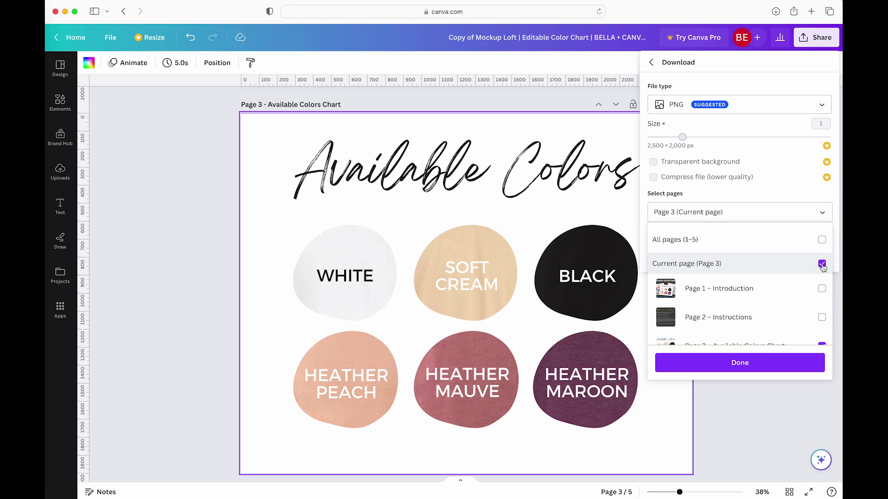
pyautogui.scroll(-3, 781, 293)
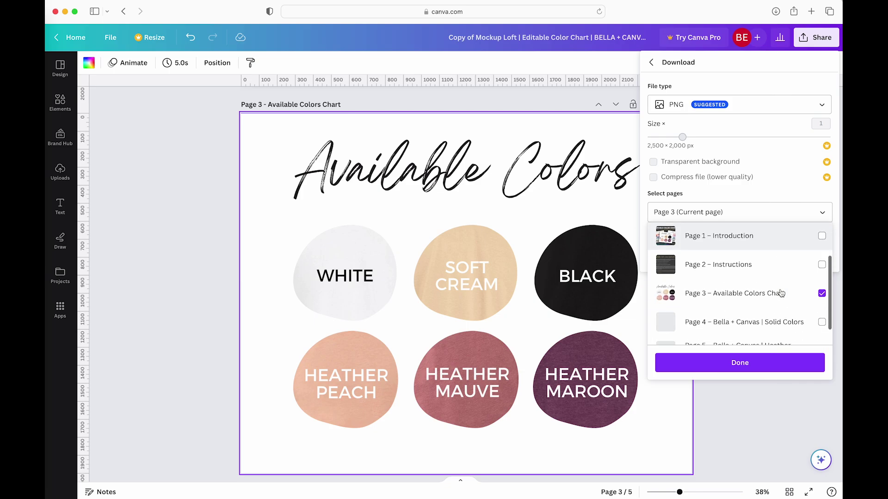
pyautogui.click(757, 363)
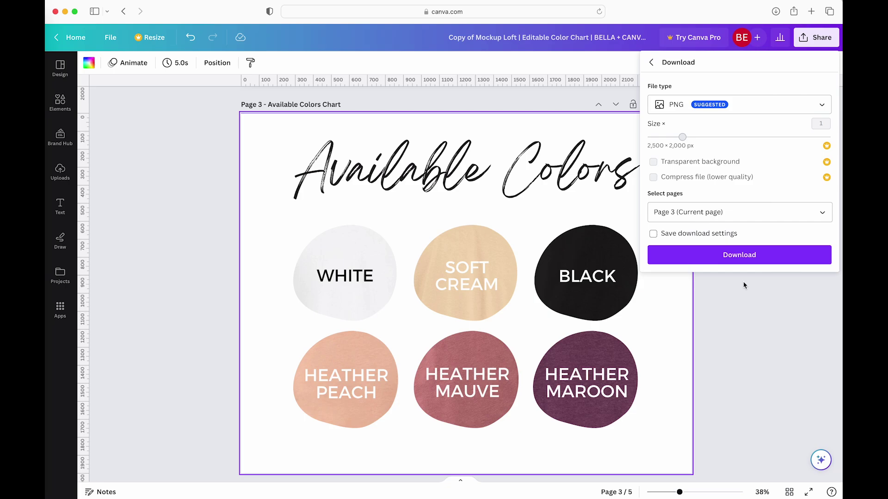
pyautogui.click(739, 255)
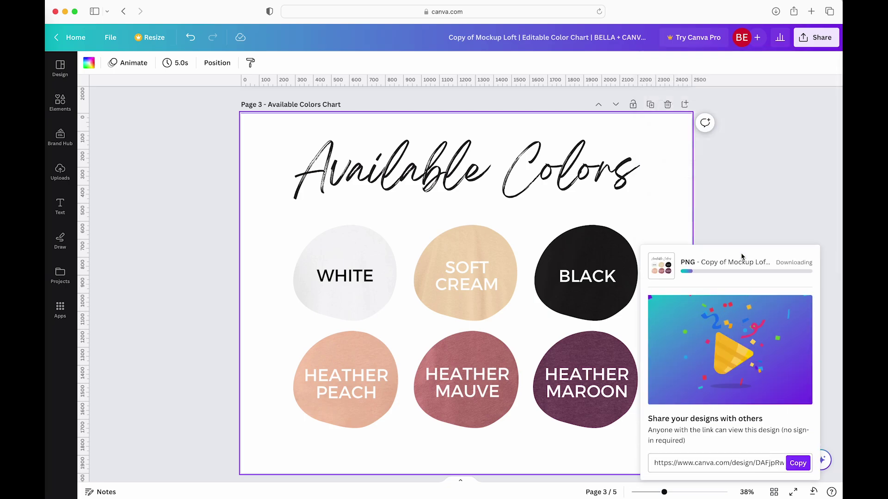